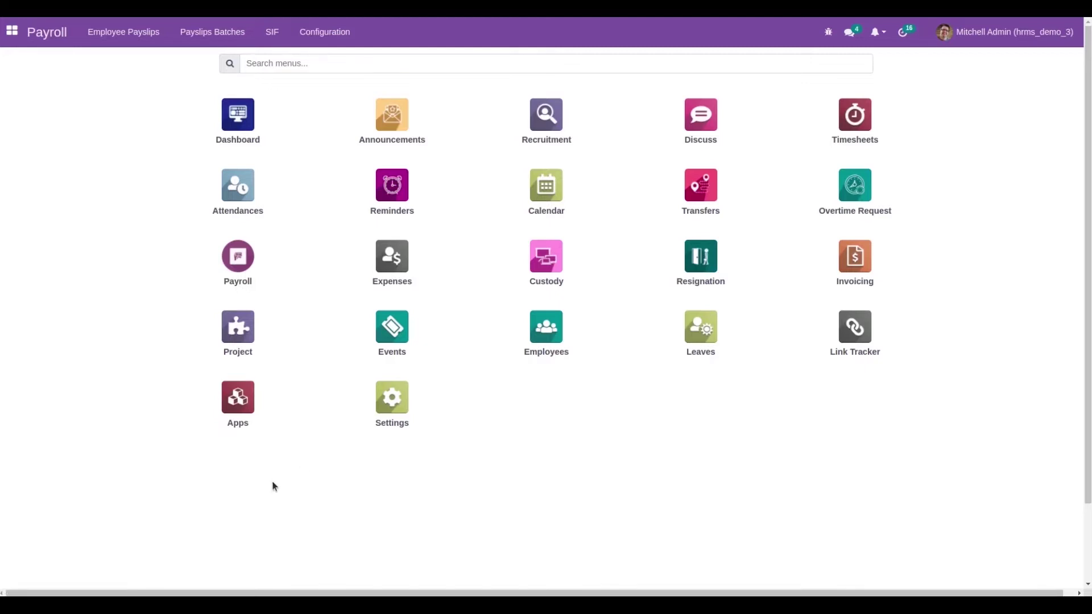
Search all modules for 'salaary' to show the installed Open HRMS Advance Salary module.
left_click(246, 397)
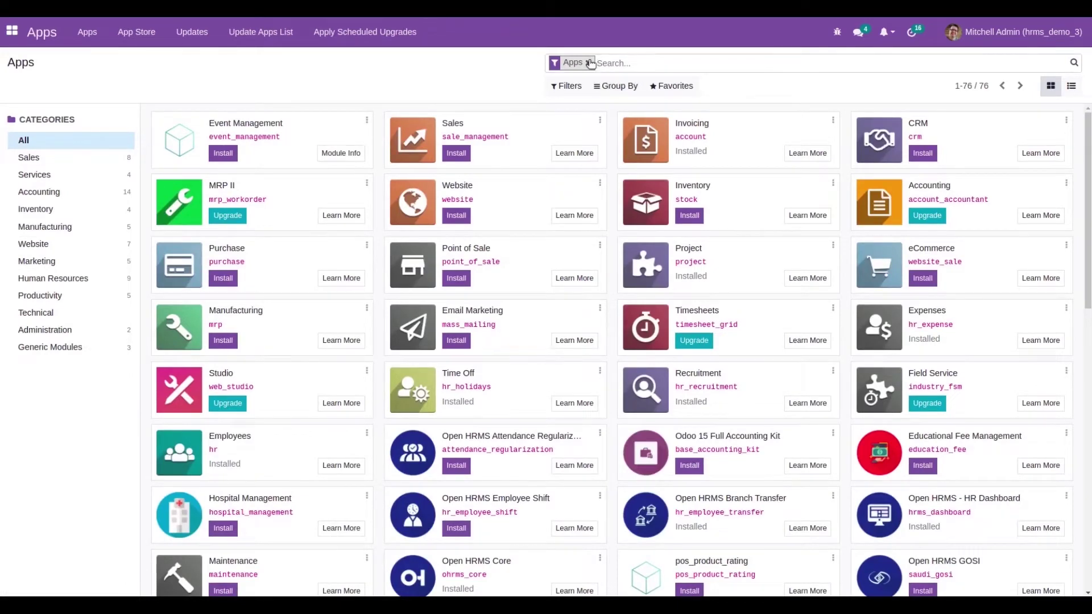
left_click(589, 62)
type("sala")
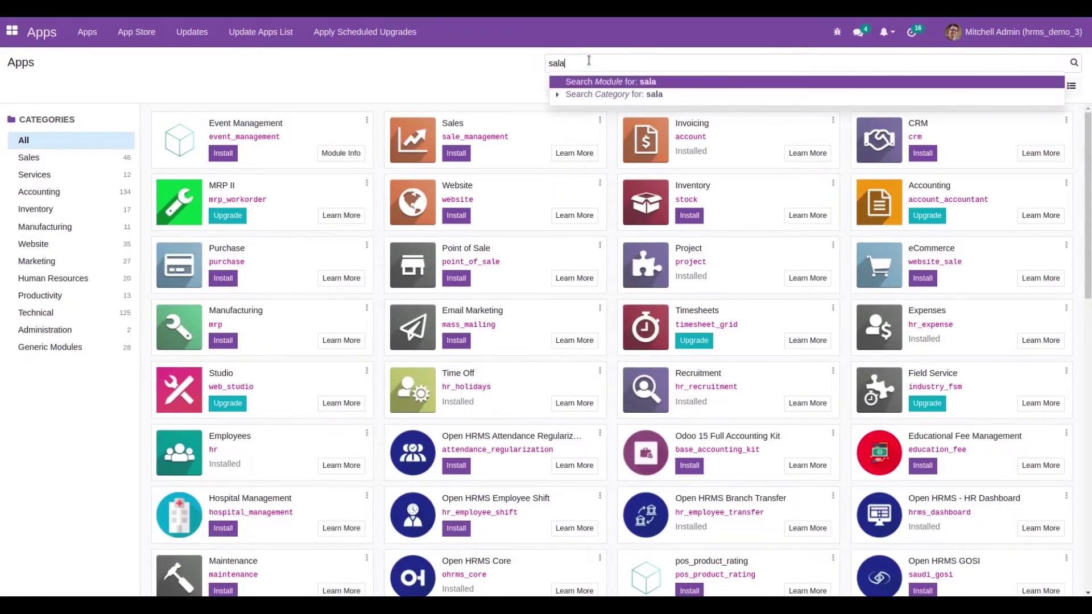
type("ary")
key("Return")
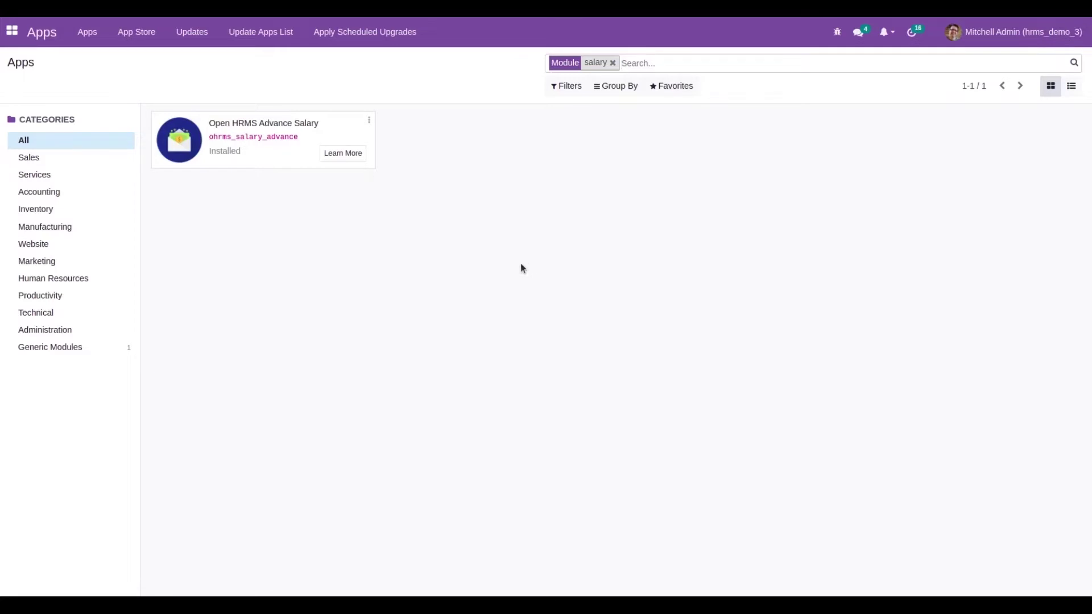
Open Payroll's Salary Rules list filtered by 'sal'.
left_click(11, 36)
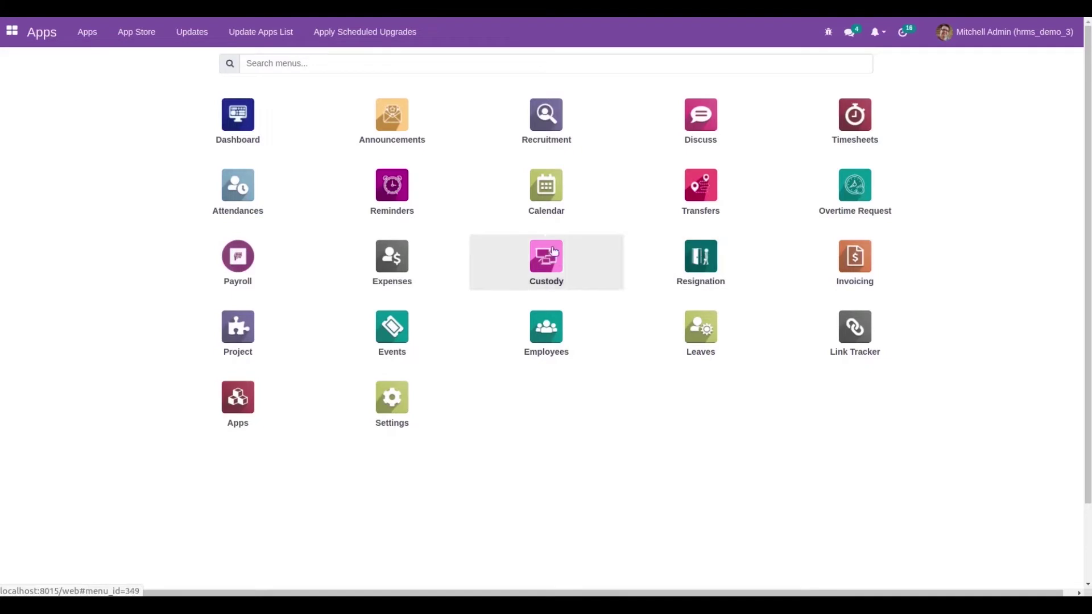
left_click(239, 257)
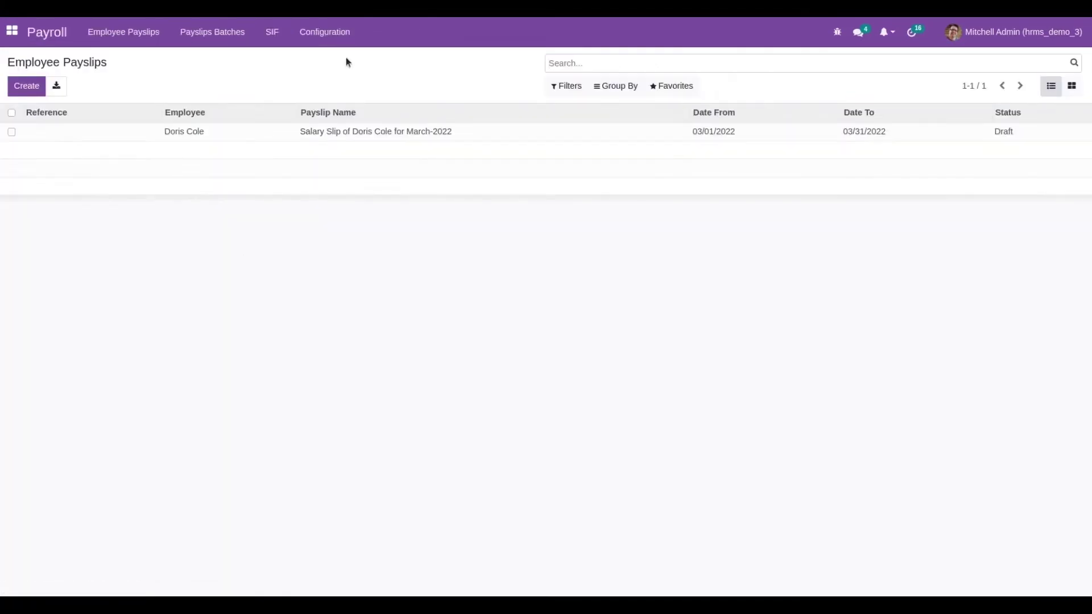
left_click(331, 40)
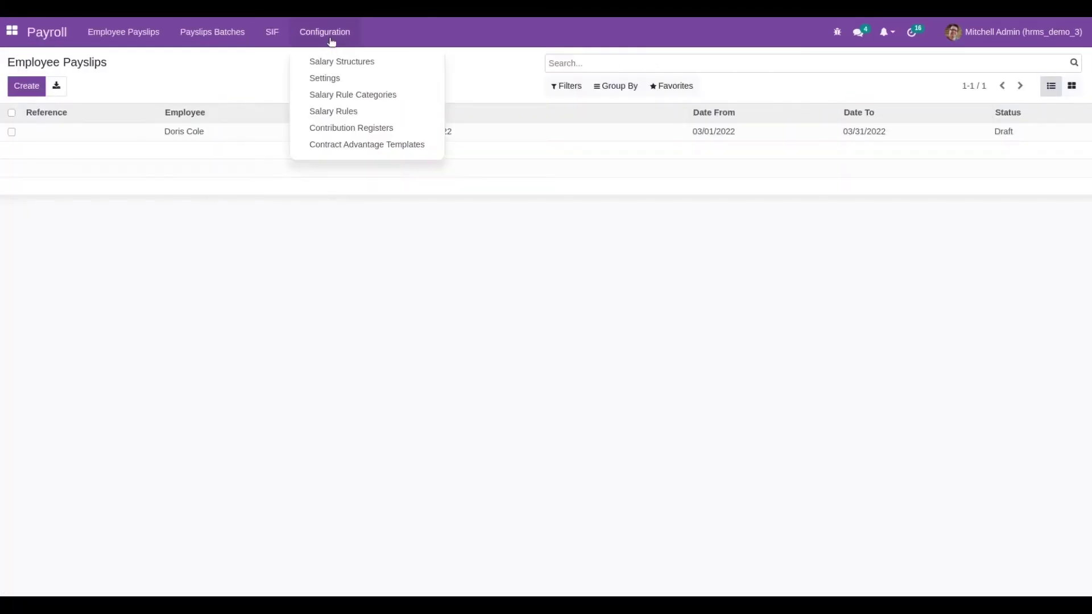
left_click(334, 112)
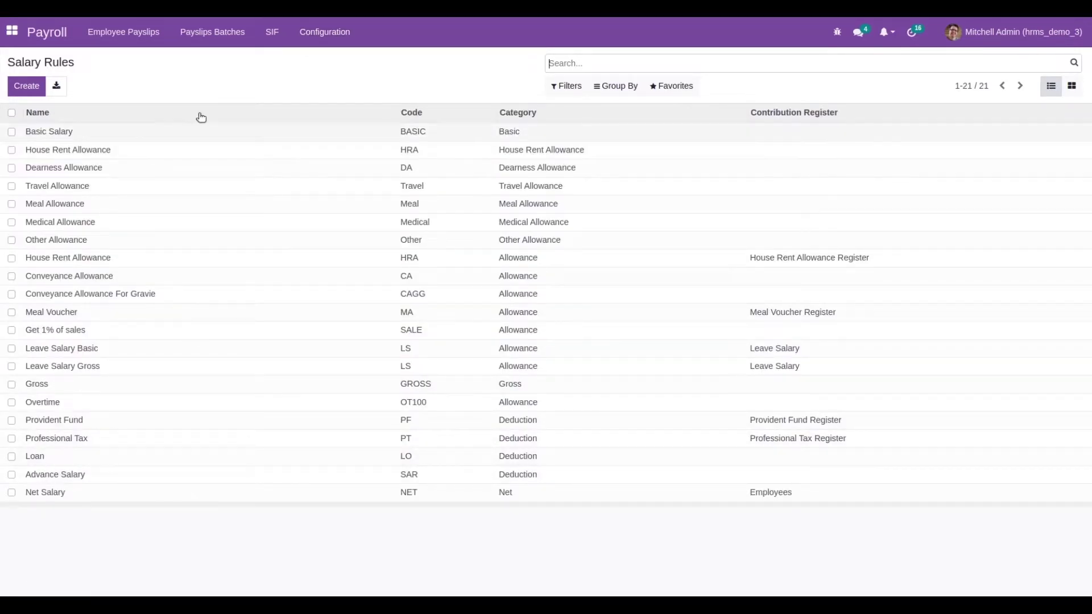
type("sal")
key("Return")
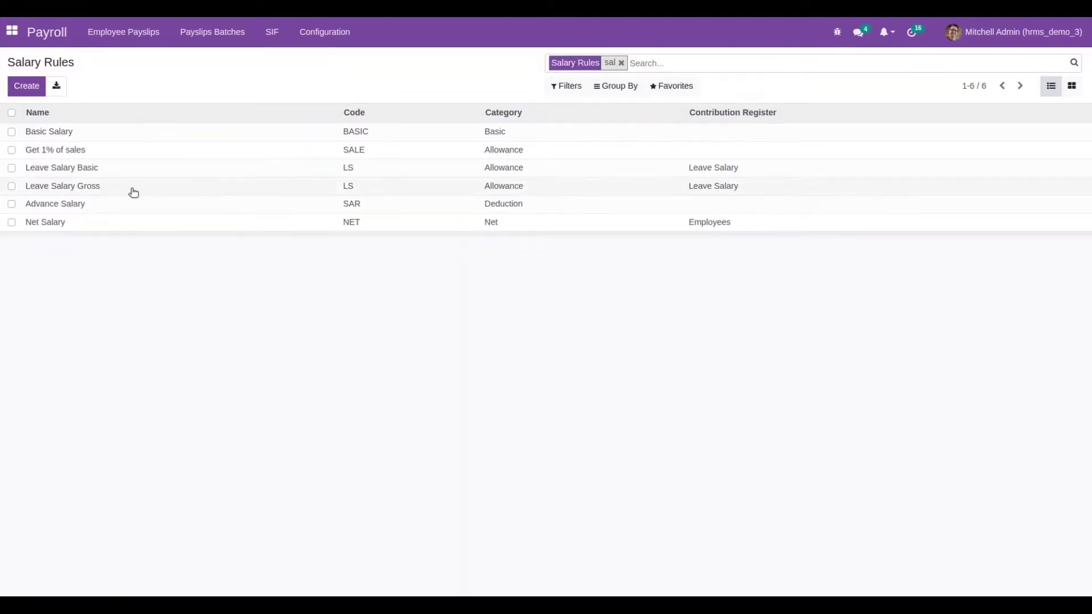
Review the Advance Salary rule (code SAR), then return to the salary rules list.
left_click(117, 205)
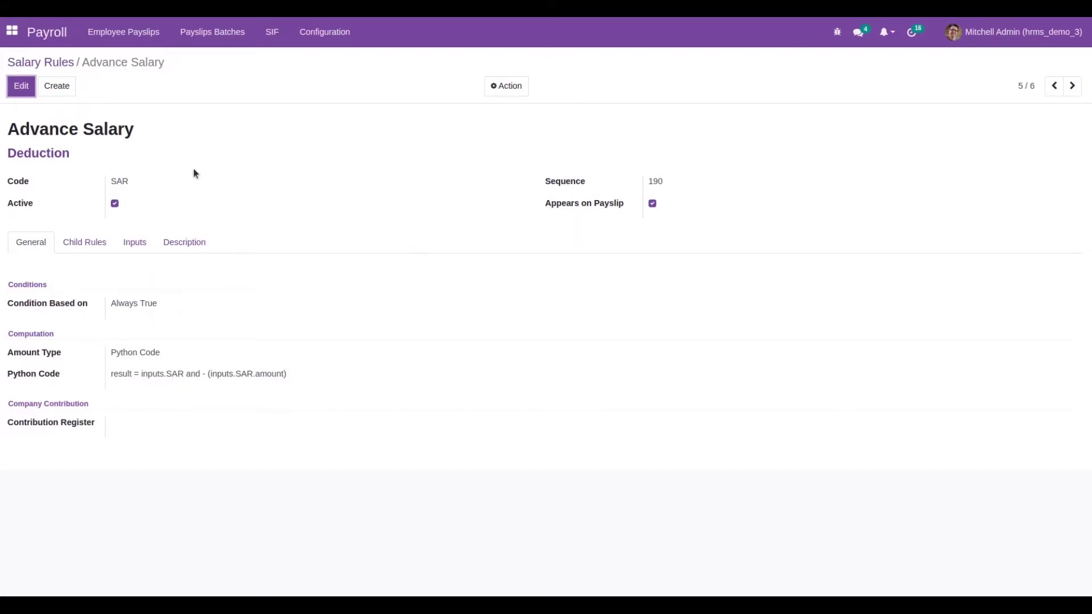
left_click(54, 63)
left_click(324, 36)
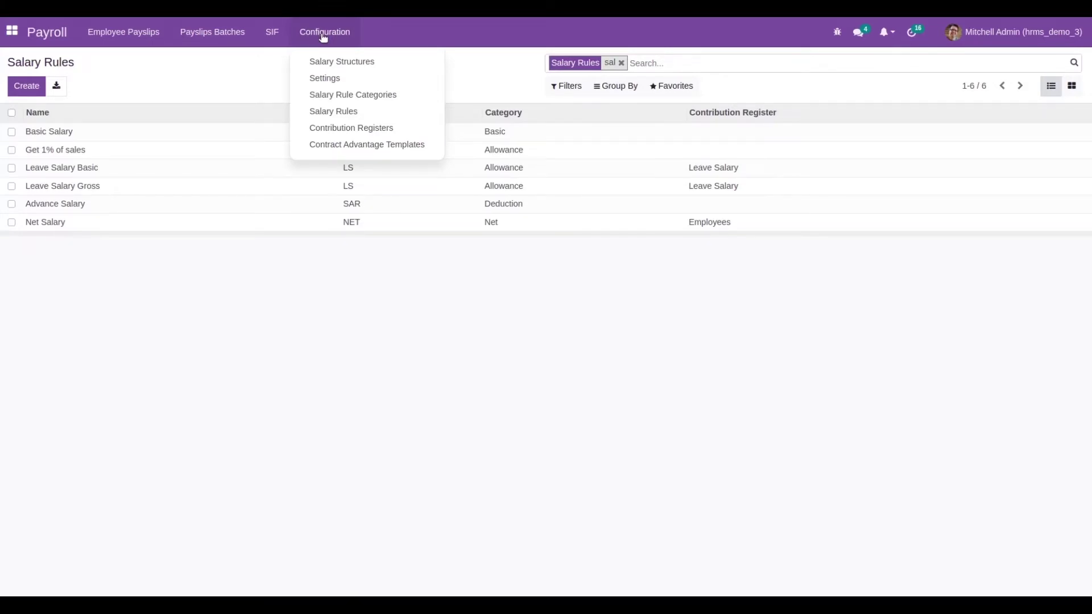
Create a new salary structure named 'advance struct' with reference ADVANCE.
left_click(342, 61)
left_click(23, 86)
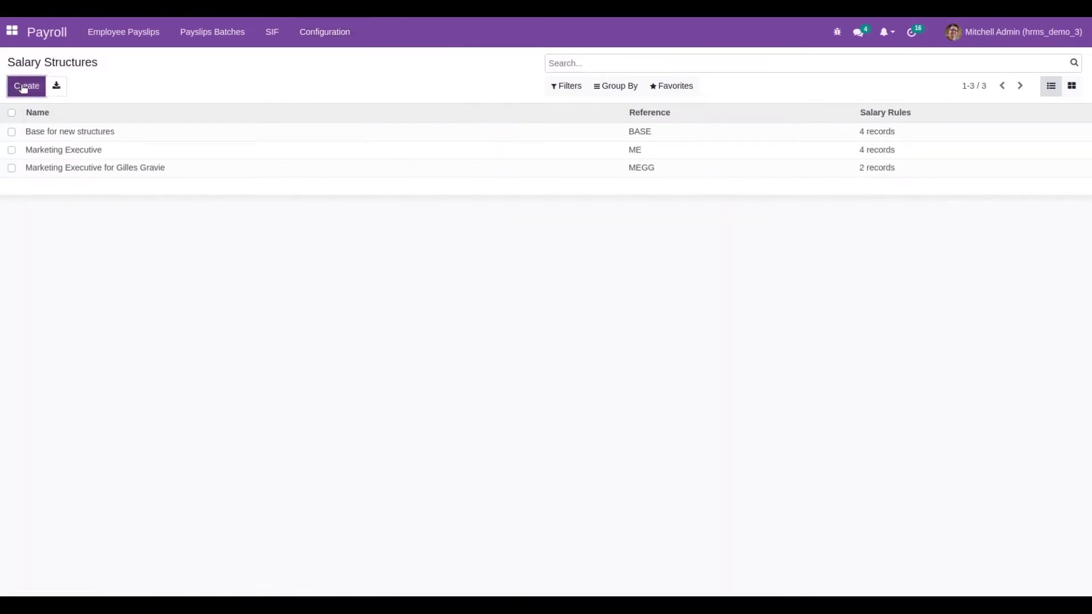
type("ad")
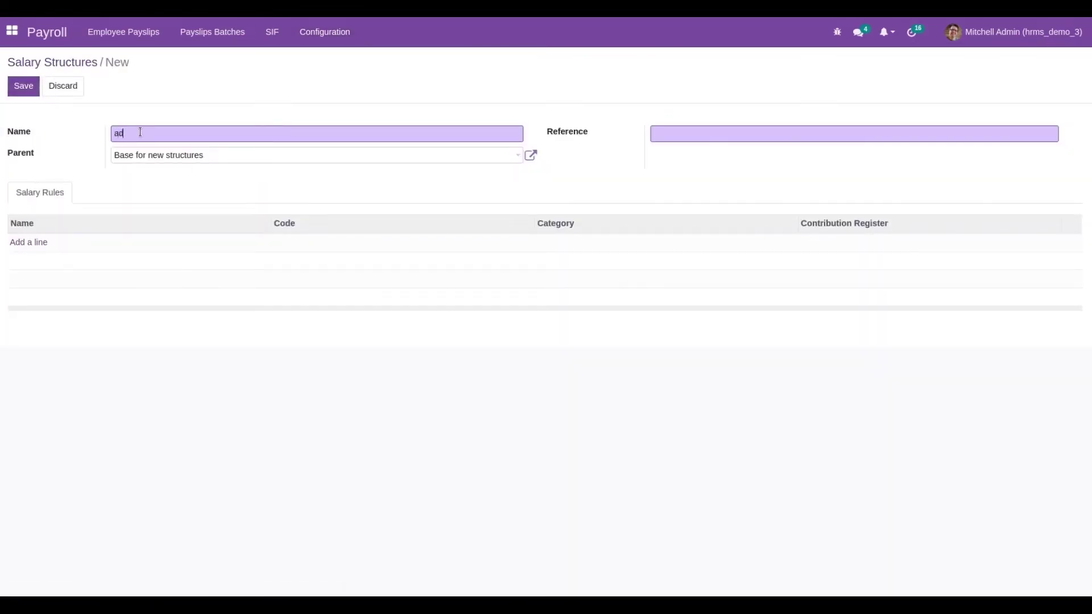
type("vance struct")
left_click(664, 134)
type("ADVANCE")
Add the Basic Salary, Net Salary, Gross and Advance Salary rules, then save the structure.
left_click(24, 243)
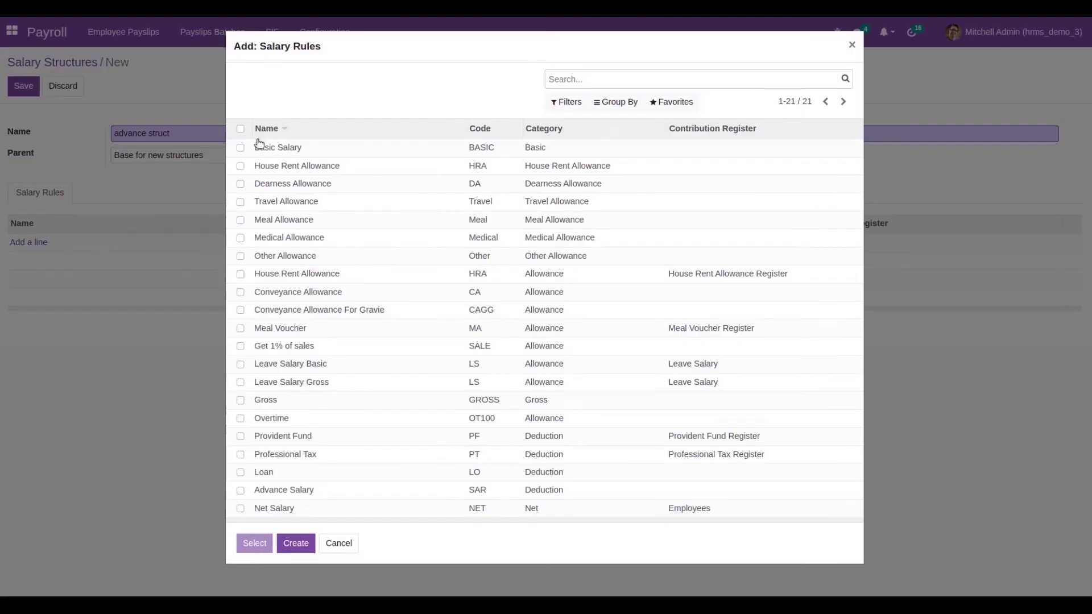
left_click(240, 149)
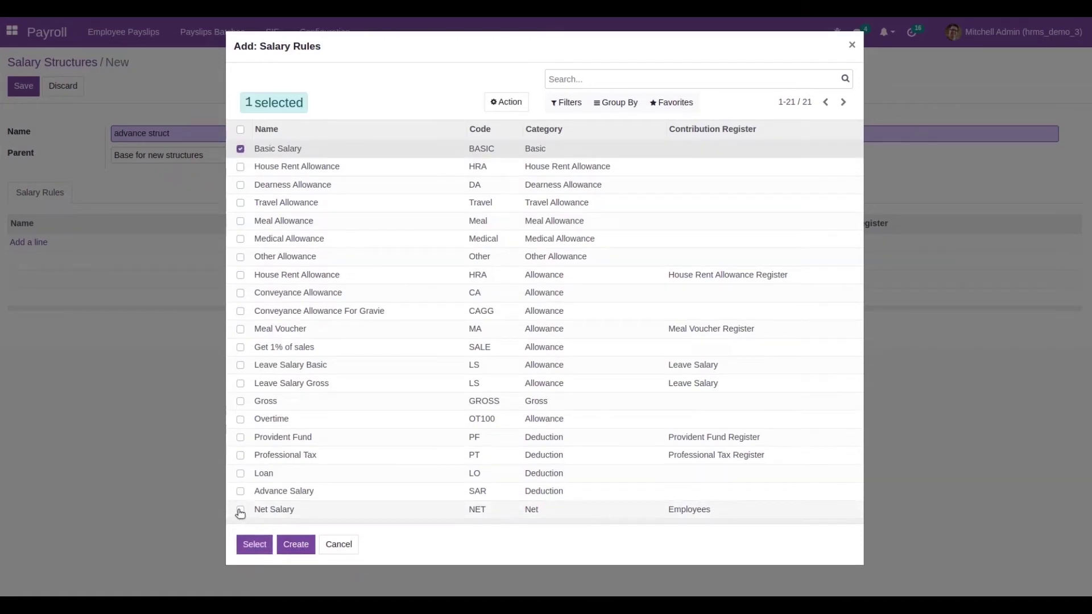
left_click(240, 510)
left_click(241, 401)
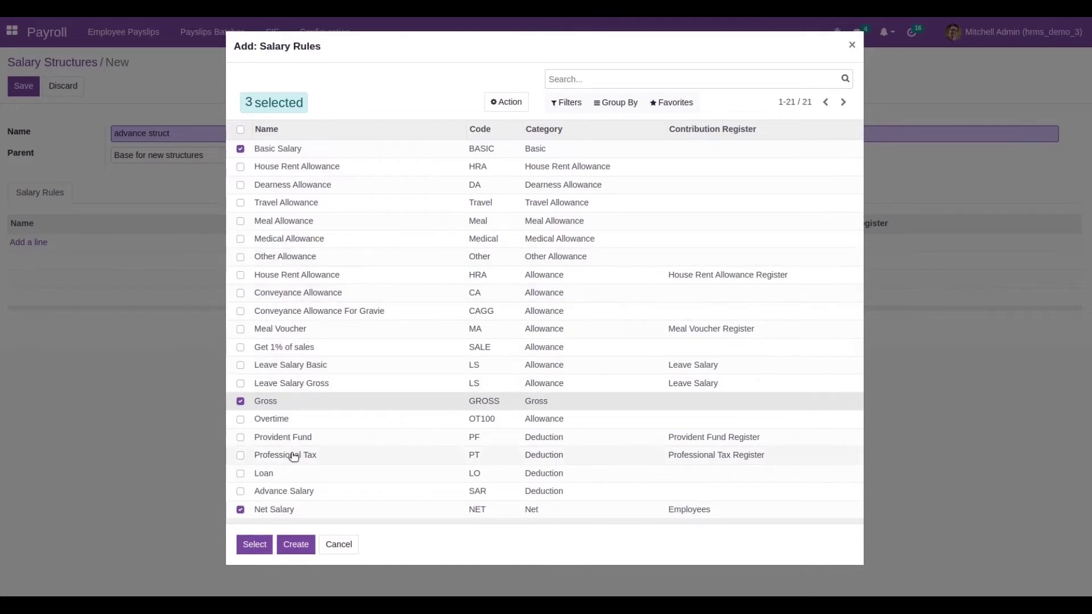
left_click(240, 491)
left_click(253, 545)
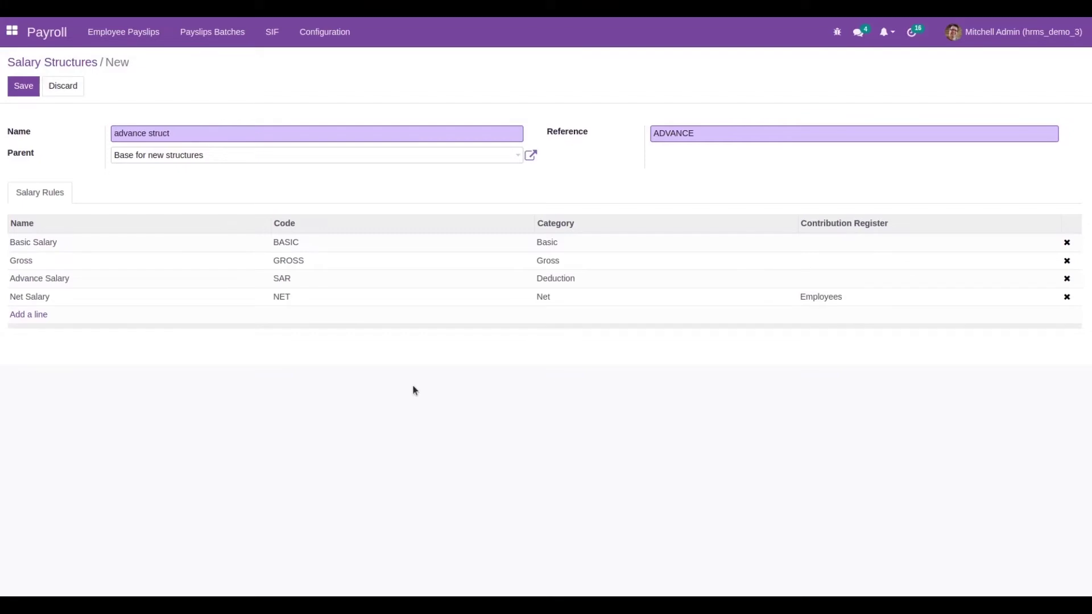
left_click(22, 92)
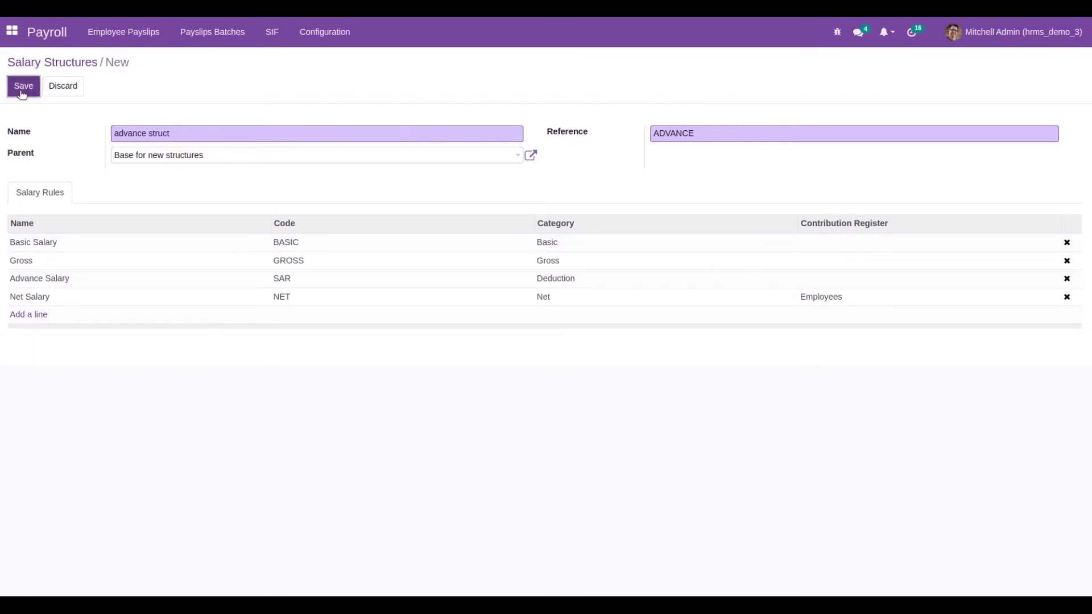
Assign the advance struct salary structure to the employee's Marketing Executive Contract and save.
left_click(10, 33)
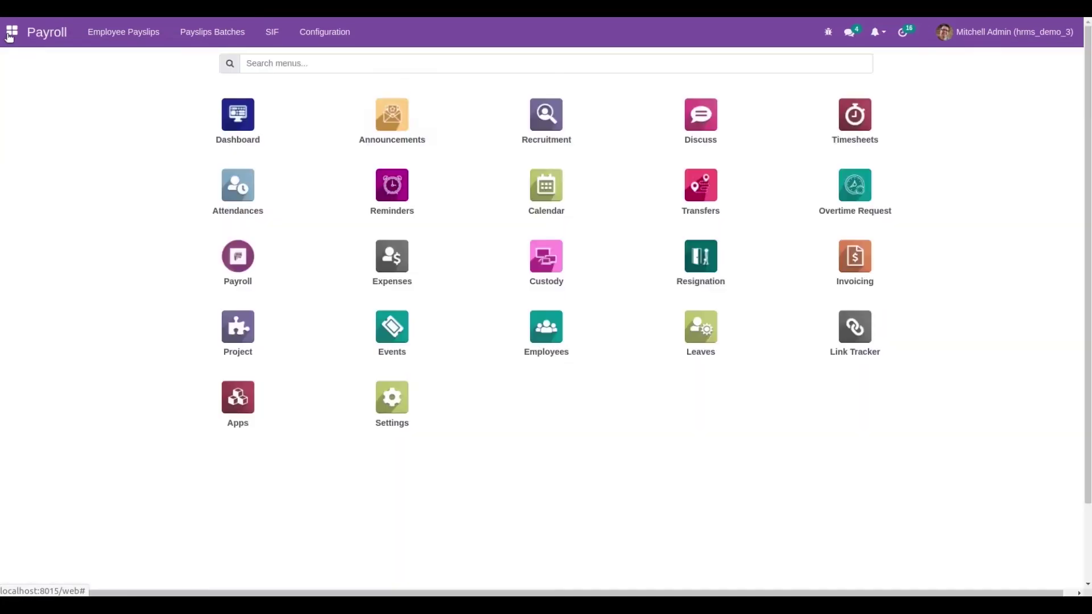
left_click(527, 328)
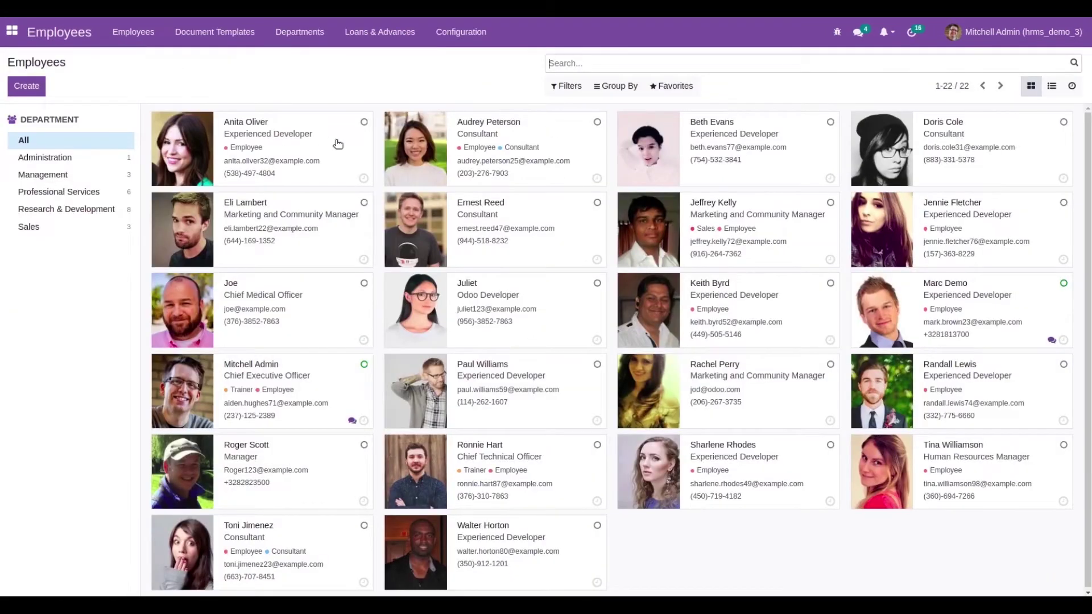
left_click(337, 151)
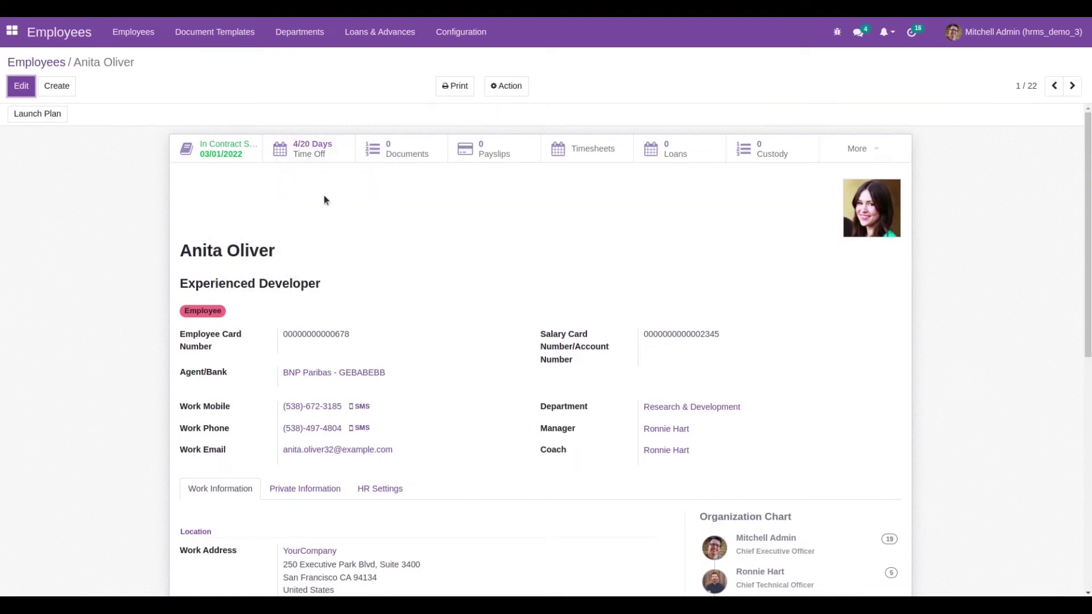
left_click(216, 149)
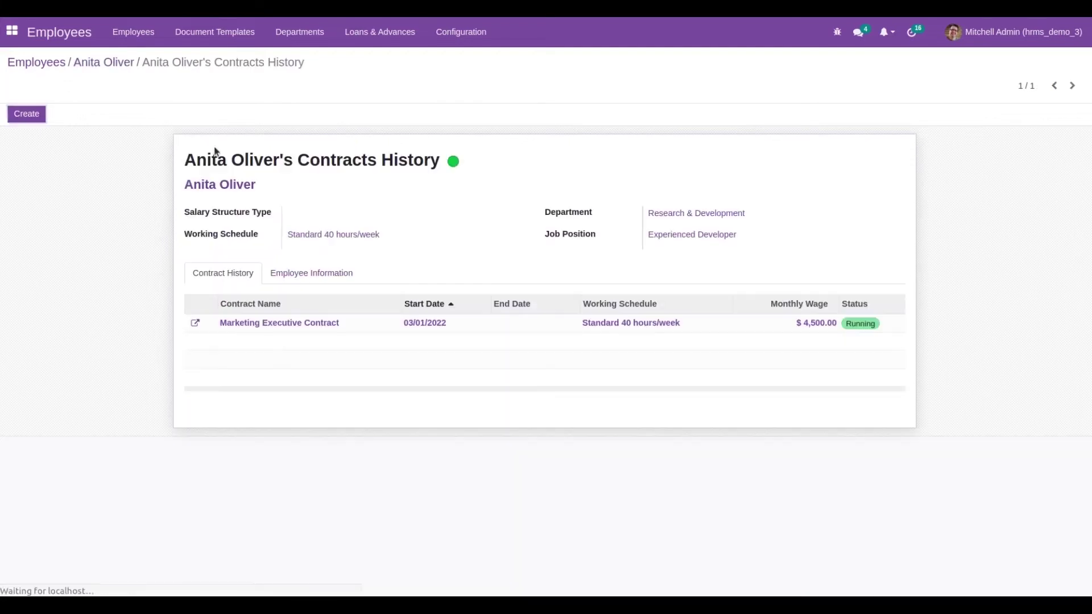
left_click(195, 322)
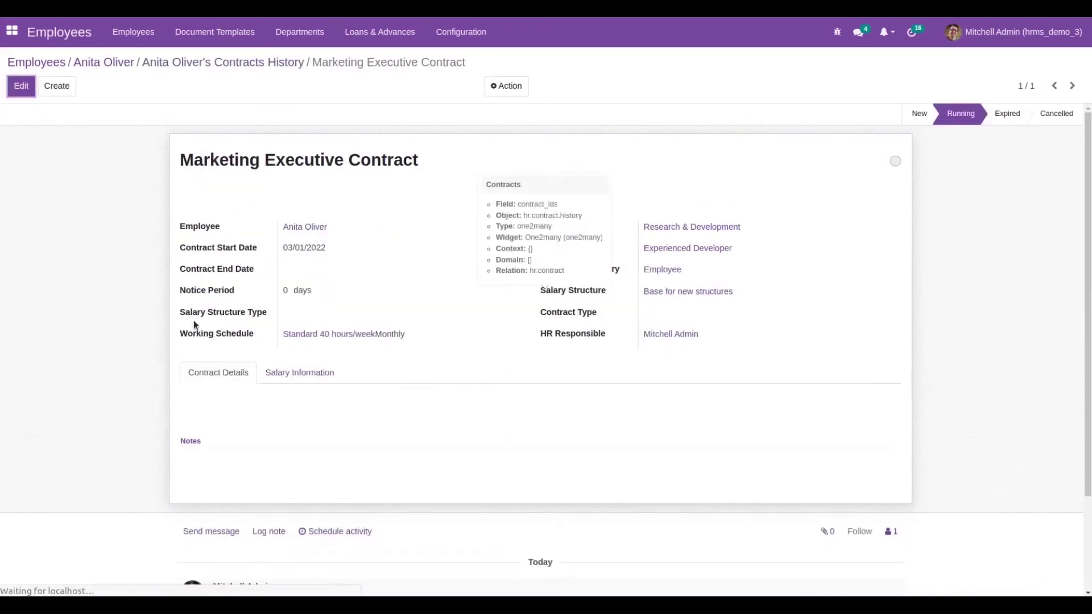
left_click(21, 85)
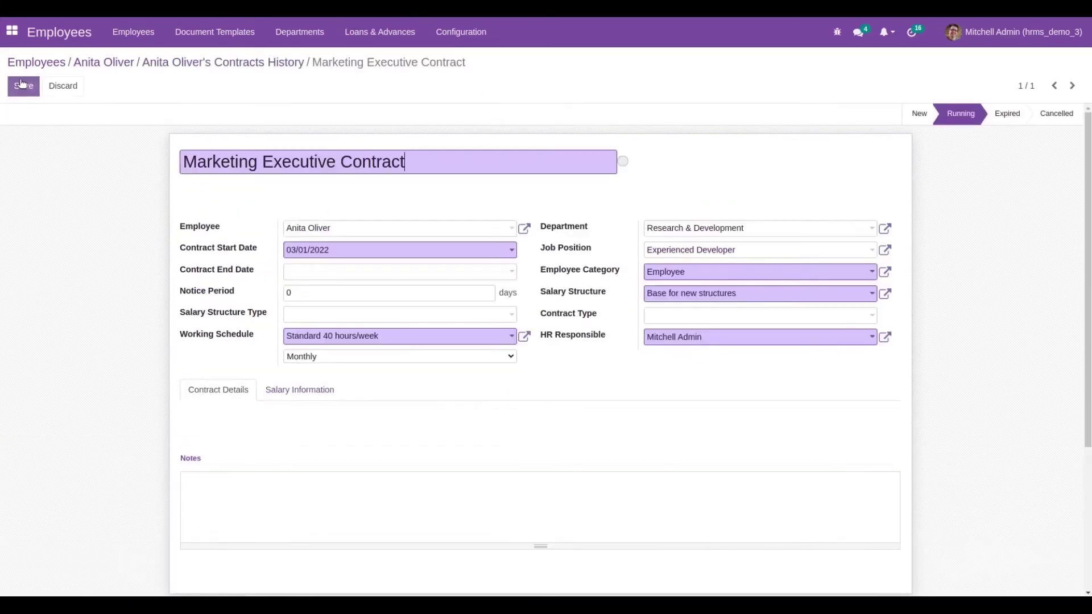
left_click(757, 294)
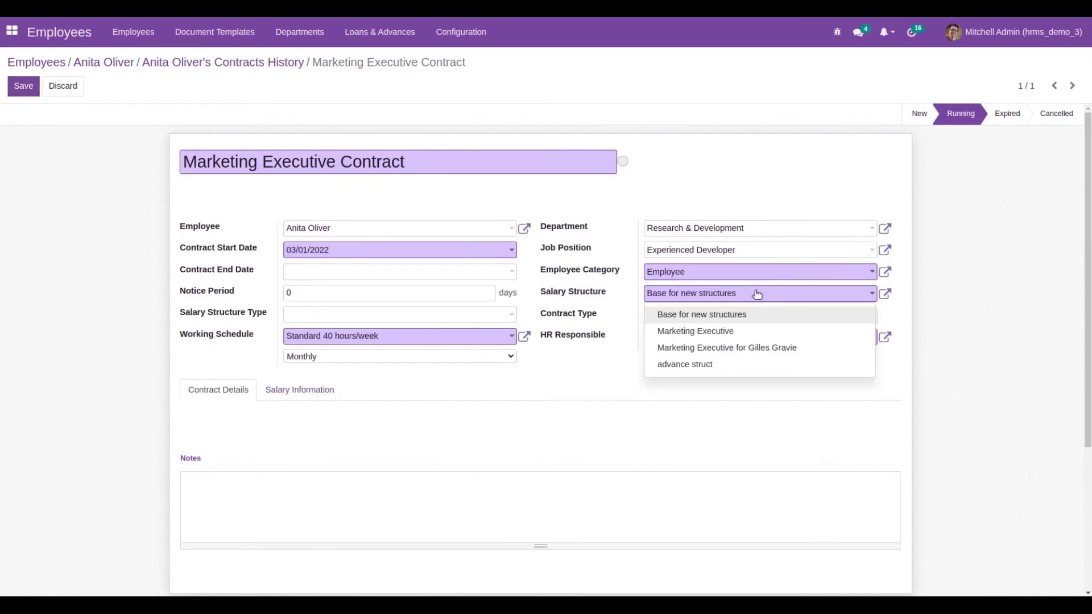
left_click(697, 365)
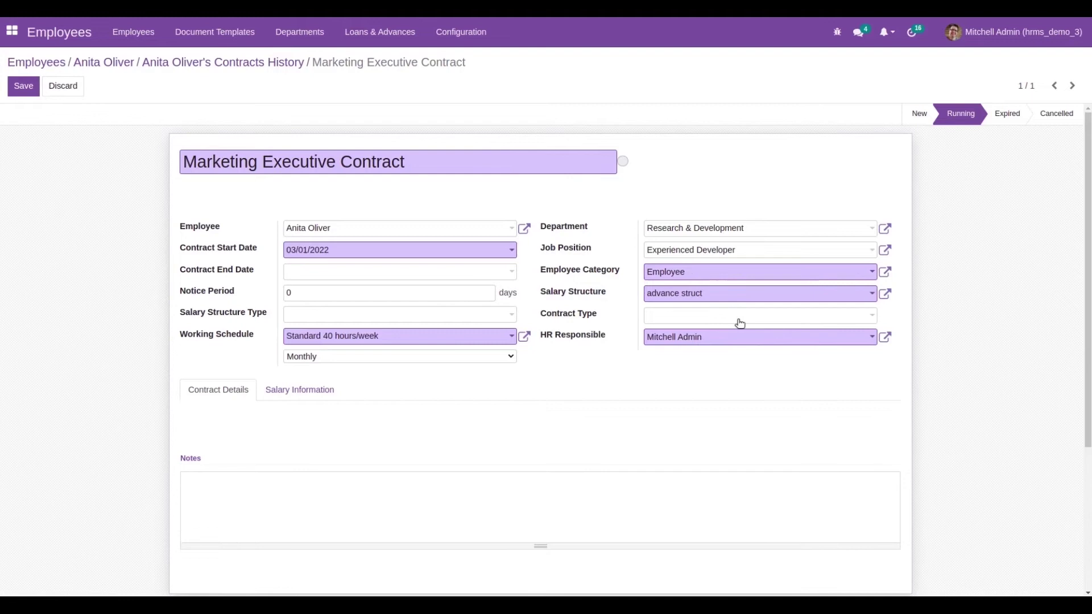
left_click(25, 86)
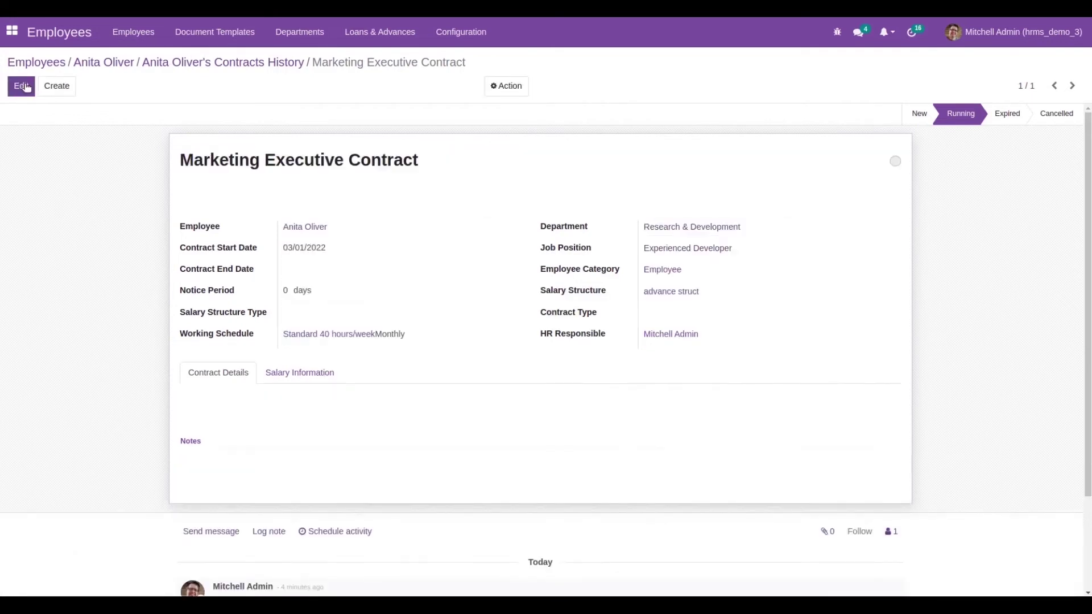
Open the Request Salary Advance list under Loans & Advances.
left_click(380, 35)
left_click(381, 34)
left_click(380, 34)
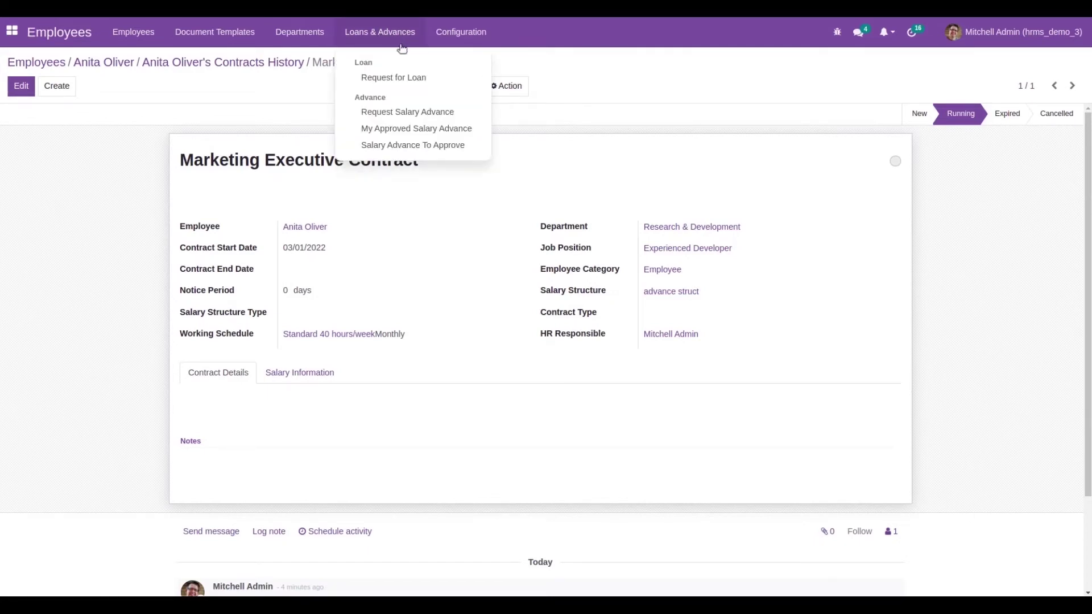
left_click(426, 112)
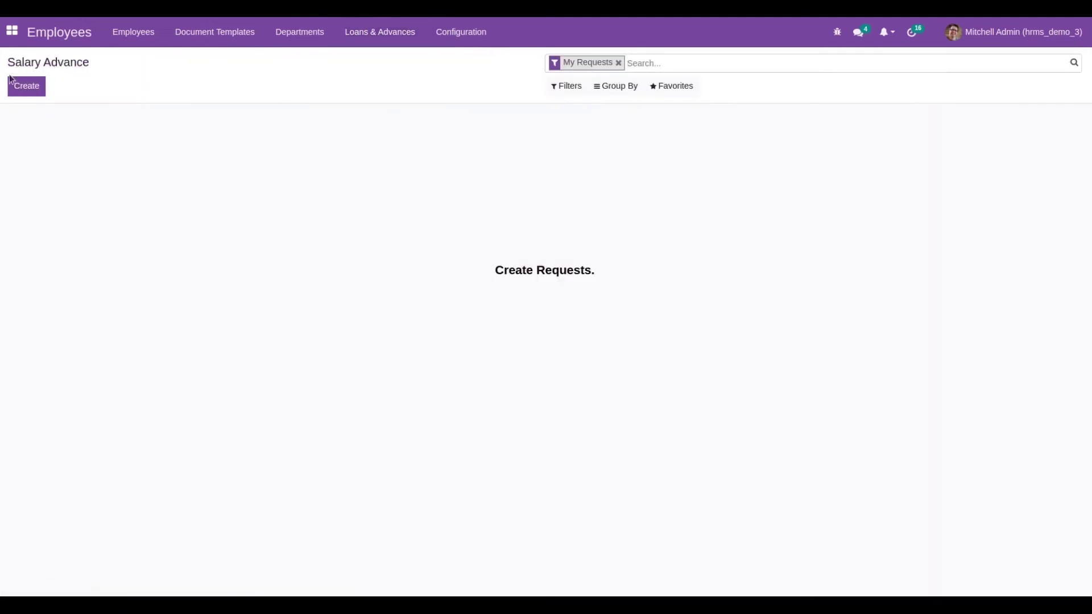
Start a new salary advance for the employee with amount 1000 and reason 'personal'.
left_click(26, 86)
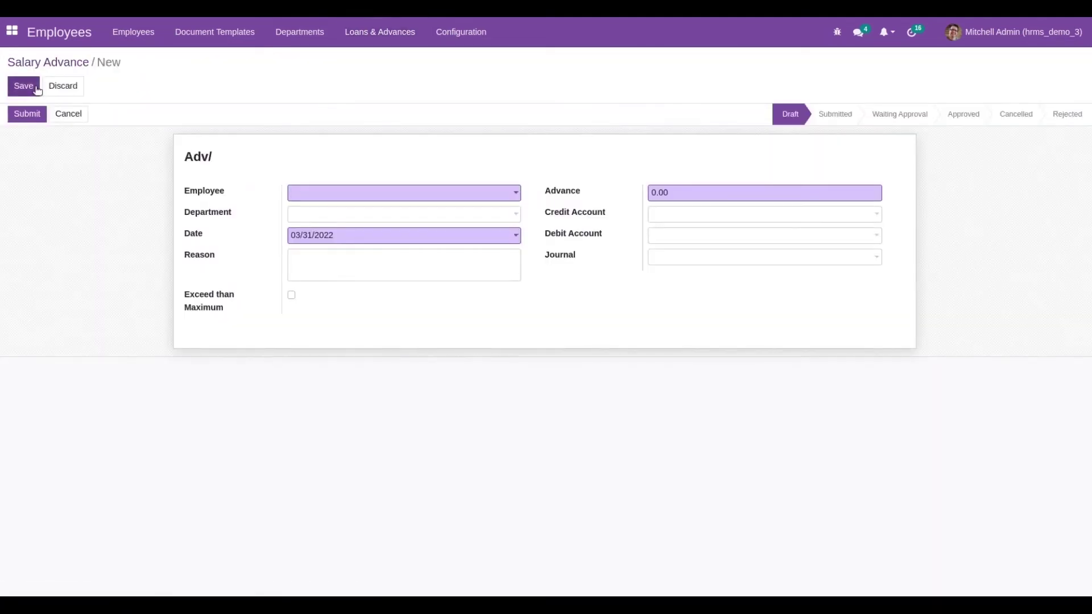
left_click(359, 192)
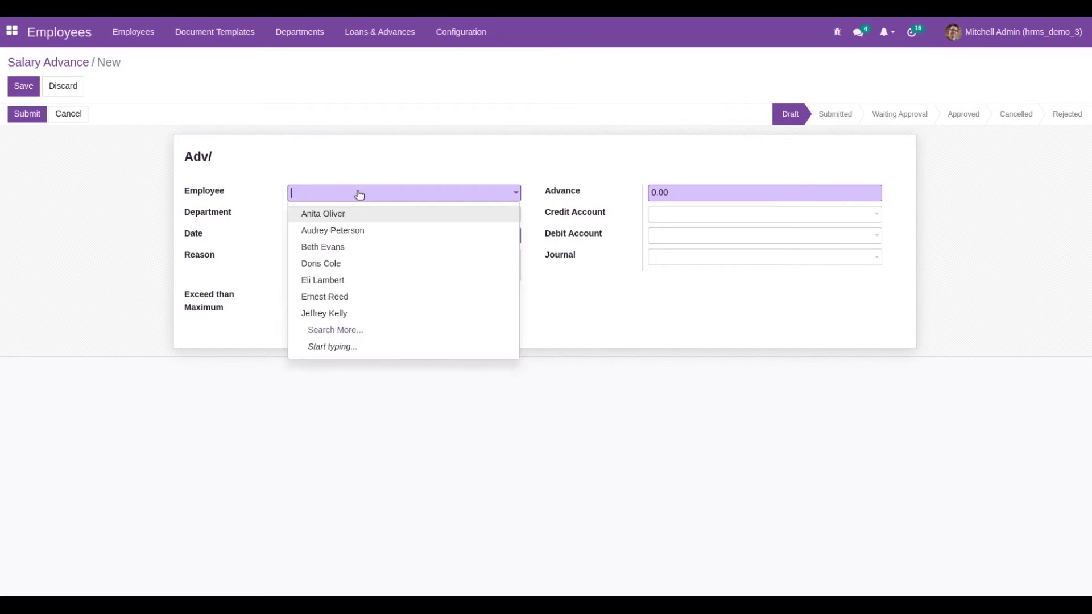
left_click(333, 214)
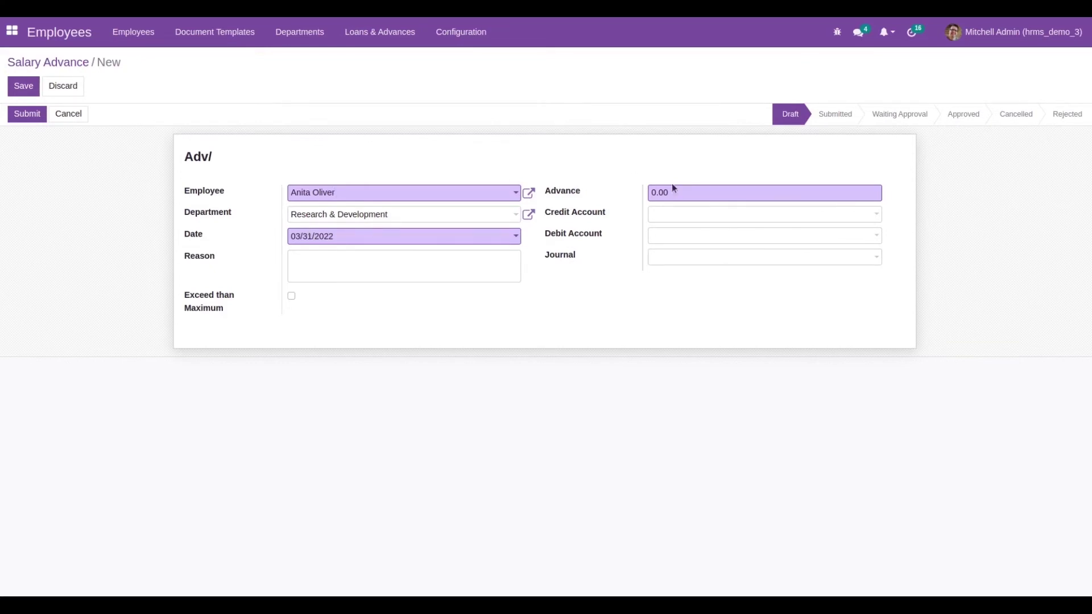
left_click_drag(671, 192, 638, 192)
key("BackSpace")
type("1000")
left_click(322, 265)
type("personal")
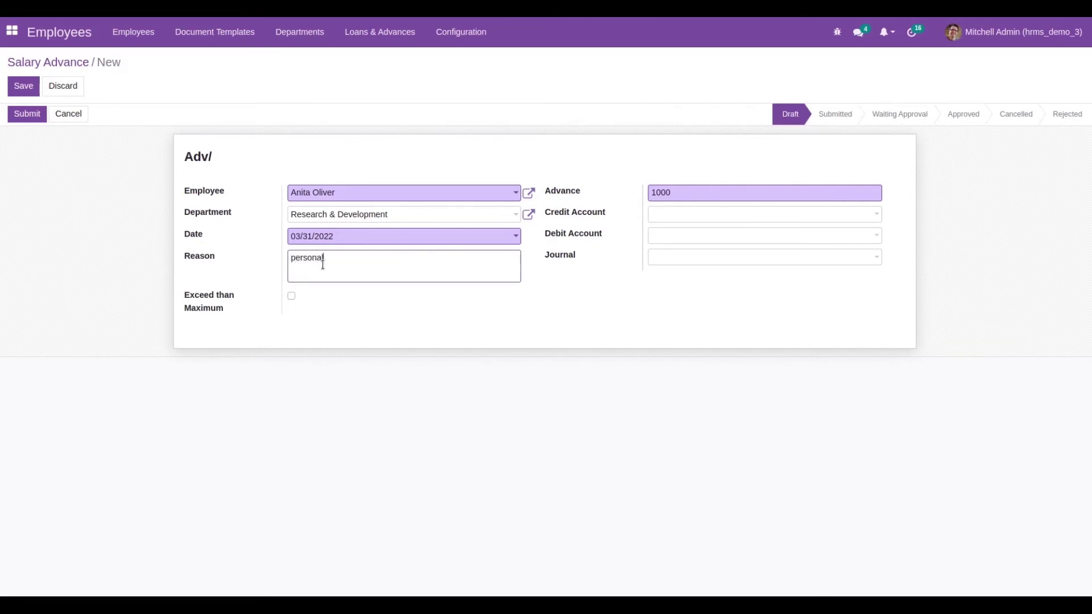
Set credit 101404 Bank, debit 101501 Cash, journal Customer Invoices, and save the advance.
left_click(680, 215)
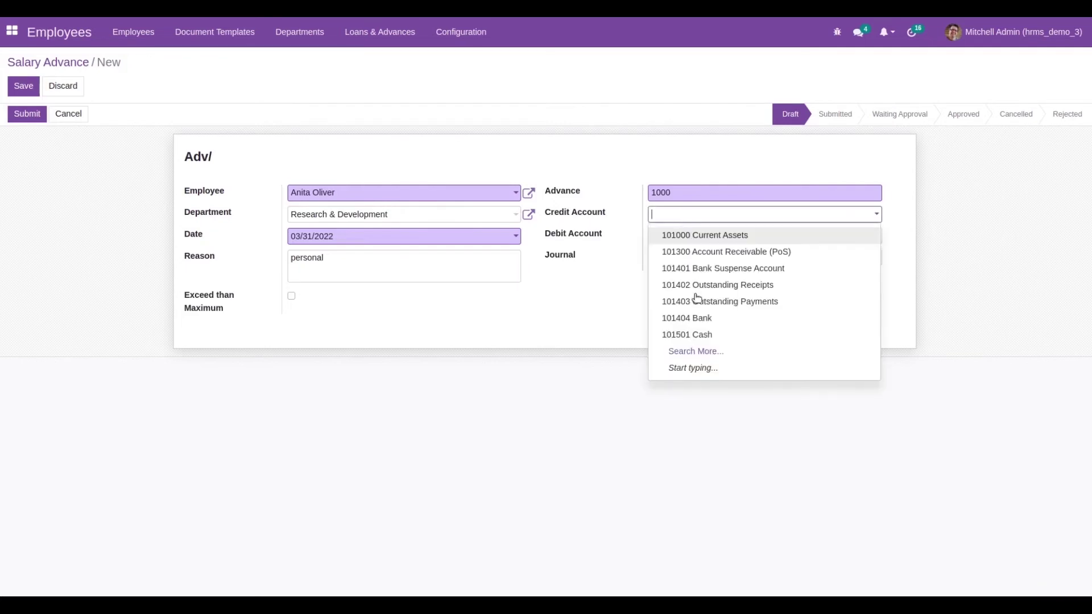
left_click(685, 320)
left_click(662, 238)
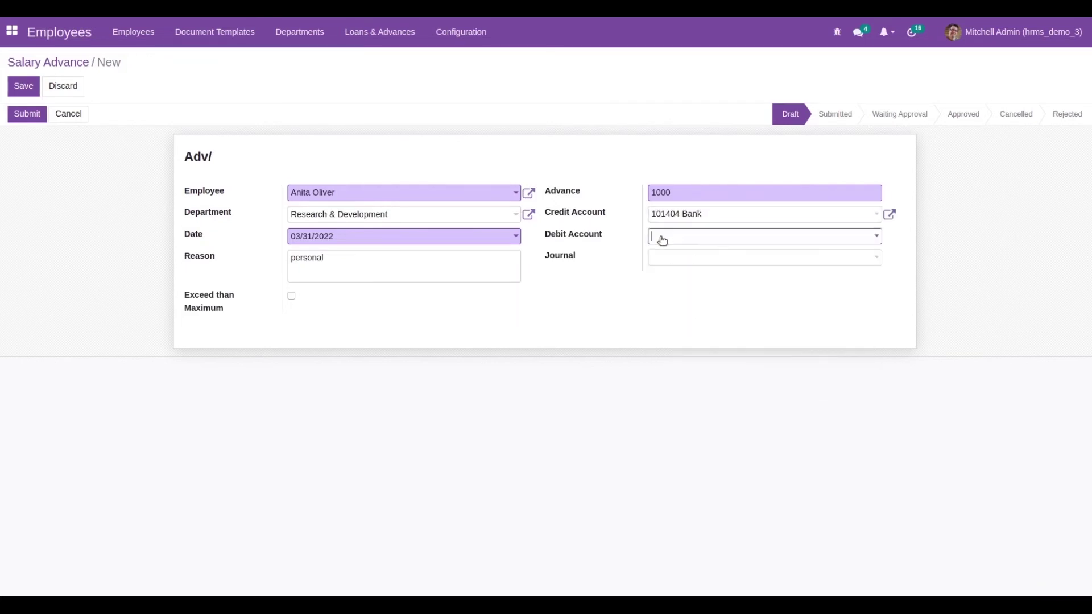
left_click(693, 355)
left_click(687, 257)
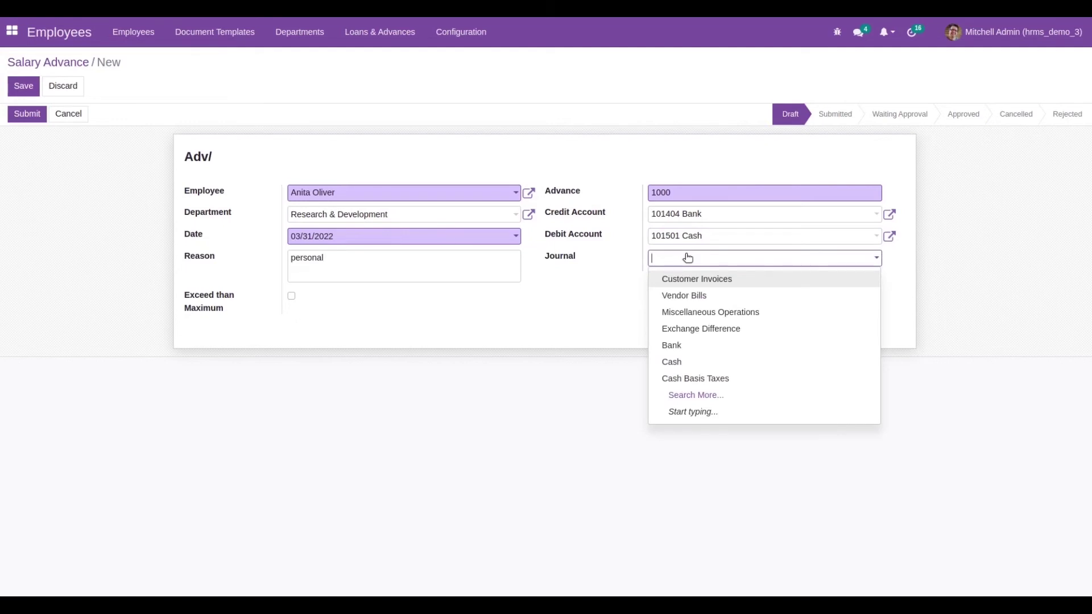
left_click(675, 280)
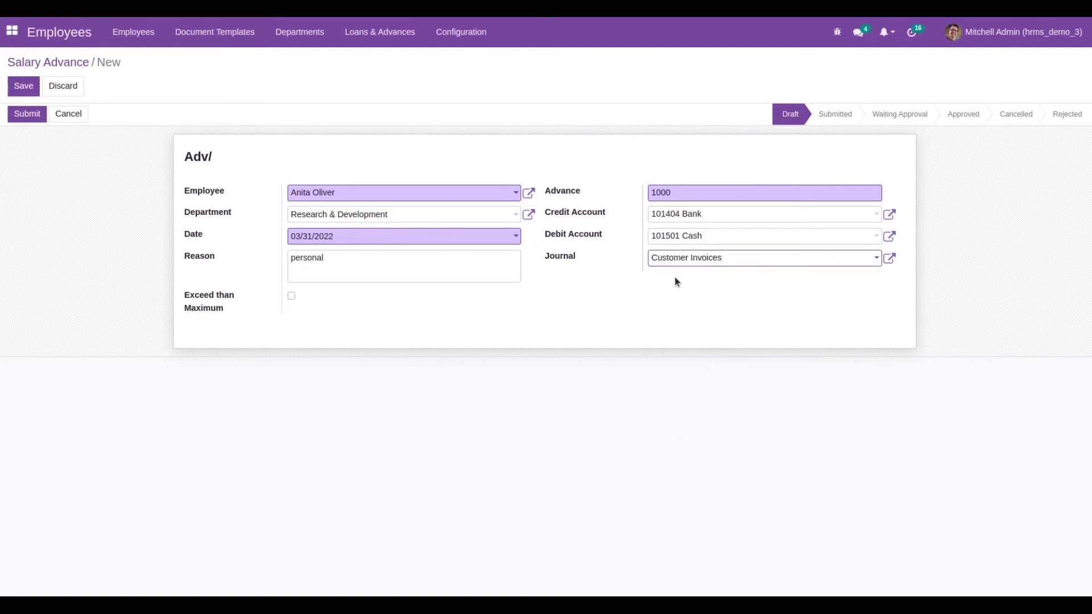
left_click(21, 90)
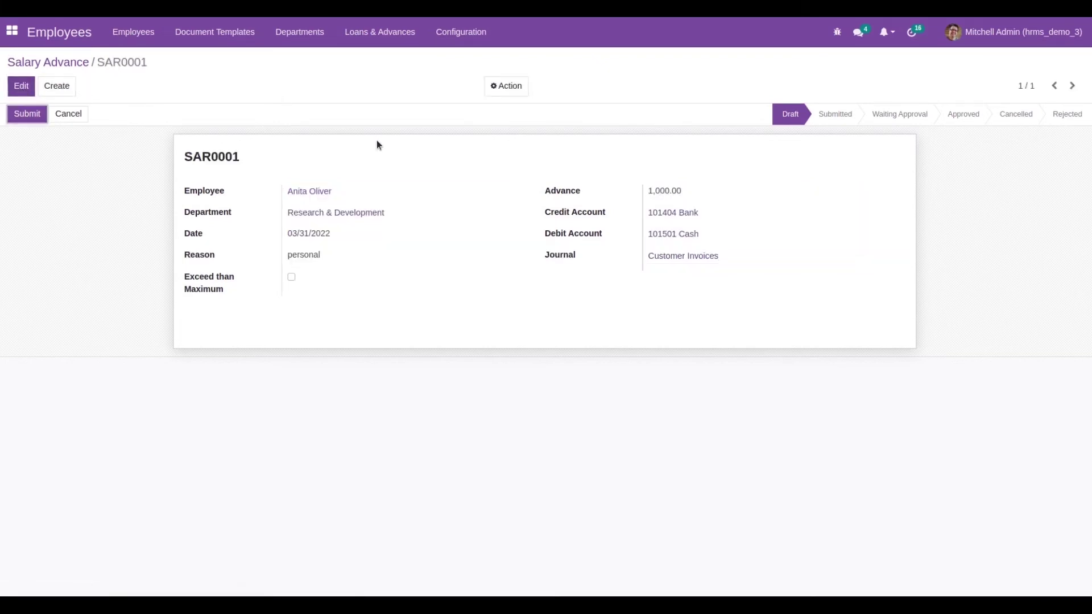
Submit SAR0001, attempt approval, and dismiss the 'Define a contract' error.
left_click(27, 115)
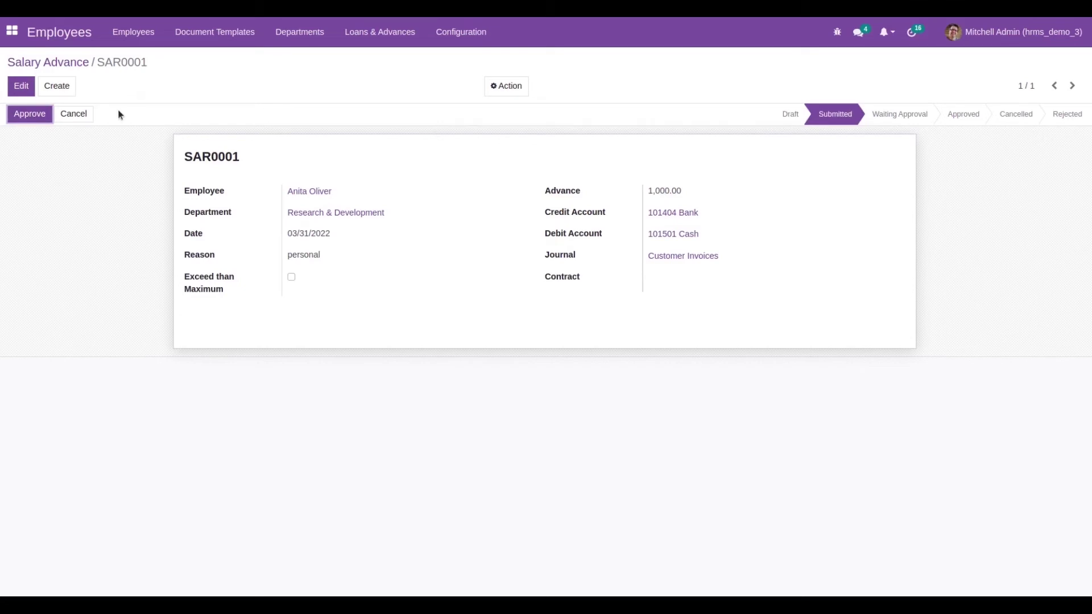
left_click(29, 114)
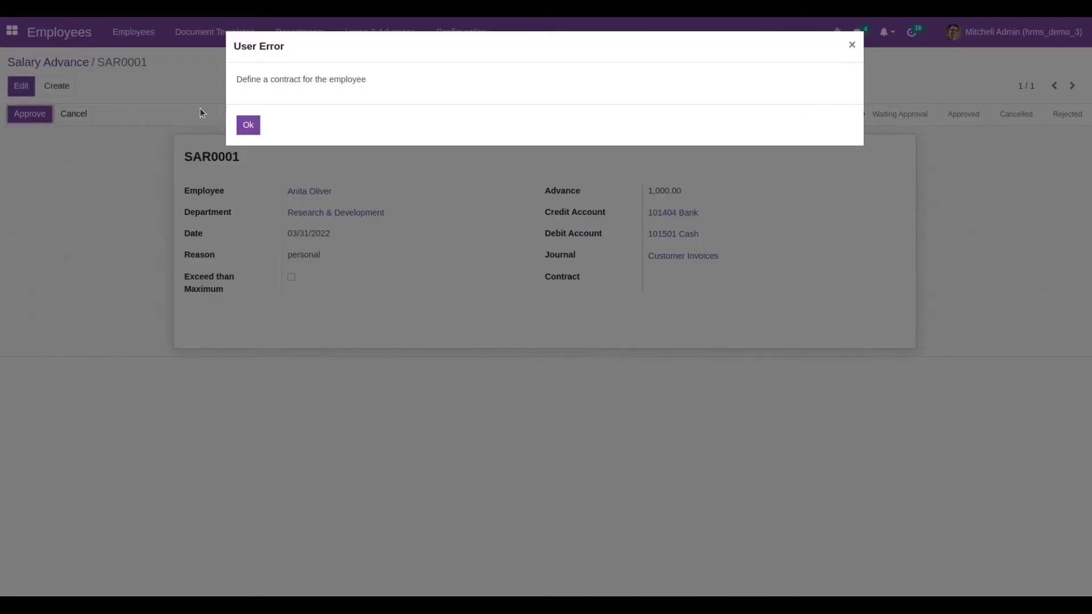
left_click(248, 125)
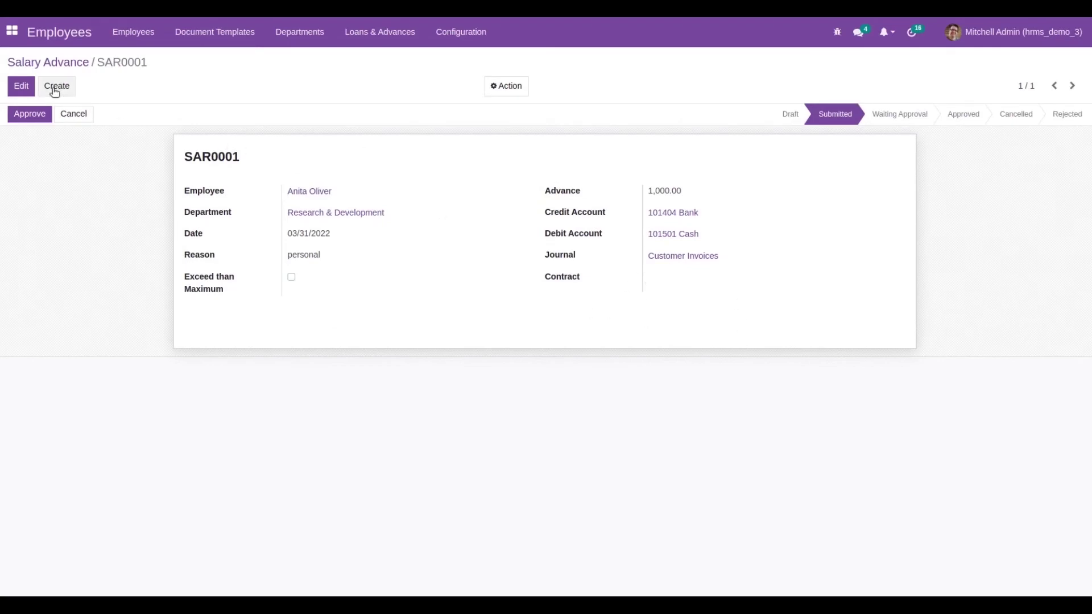
Link SAR0001 to the Marketing Executive Contract and save.
left_click(21, 86)
left_click(682, 280)
type("anit")
key("BackSpace")
key("BackSpace")
key("BackSpace")
left_click(702, 349)
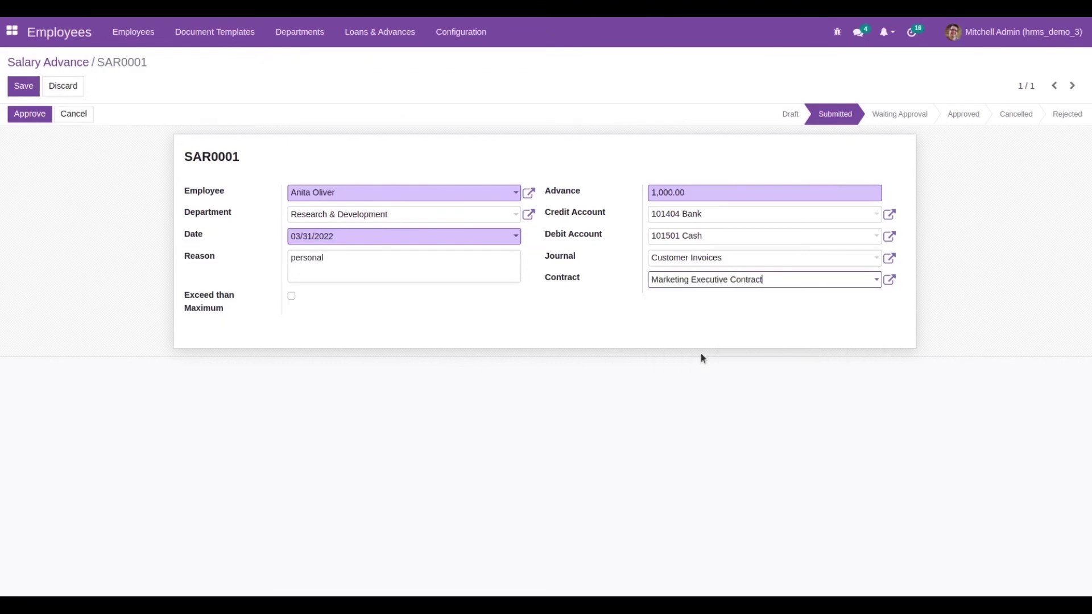
left_click(17, 91)
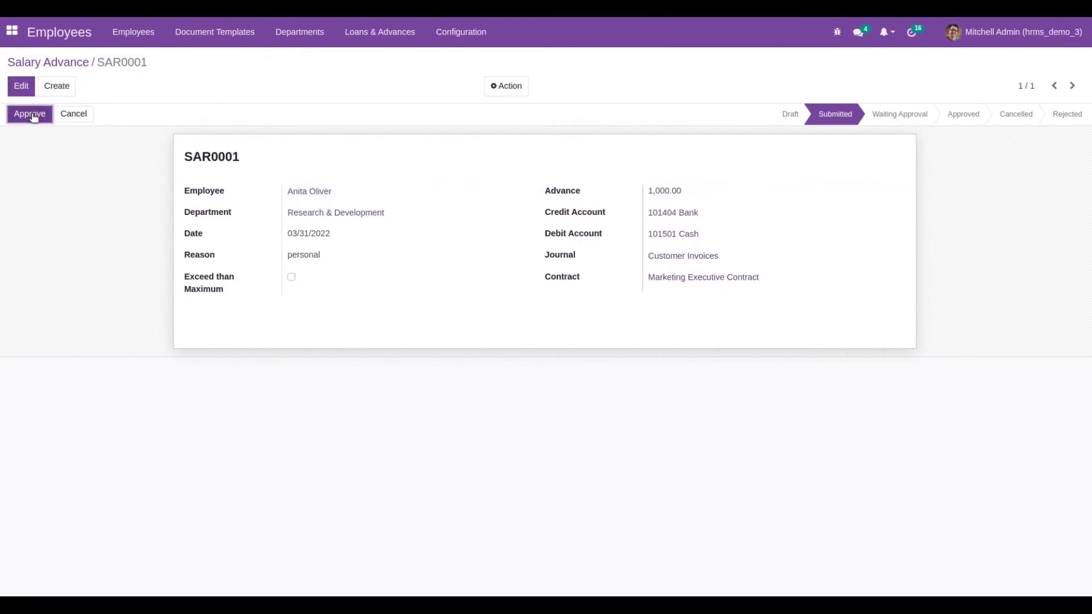
Approve SAR0001 twice until its status is Approved, then return to the app menu.
left_click(30, 114)
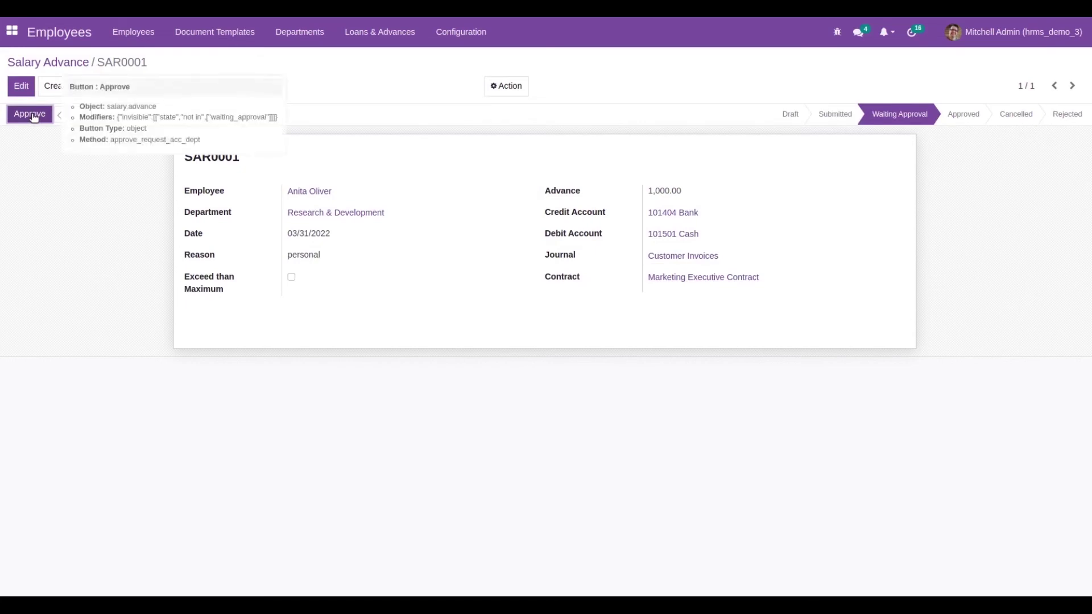
left_click(32, 115)
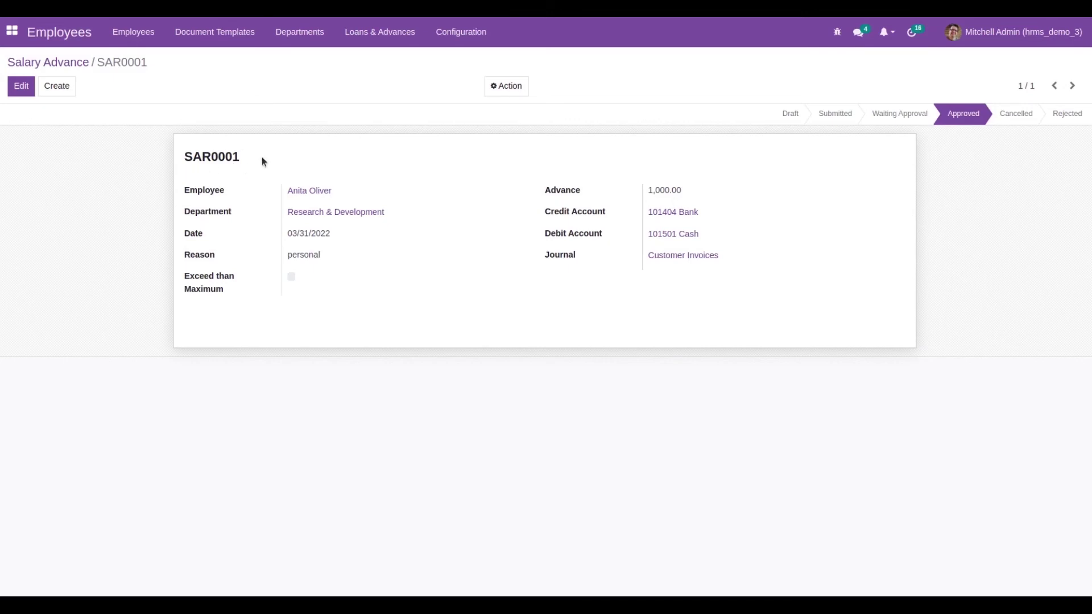
left_click(12, 31)
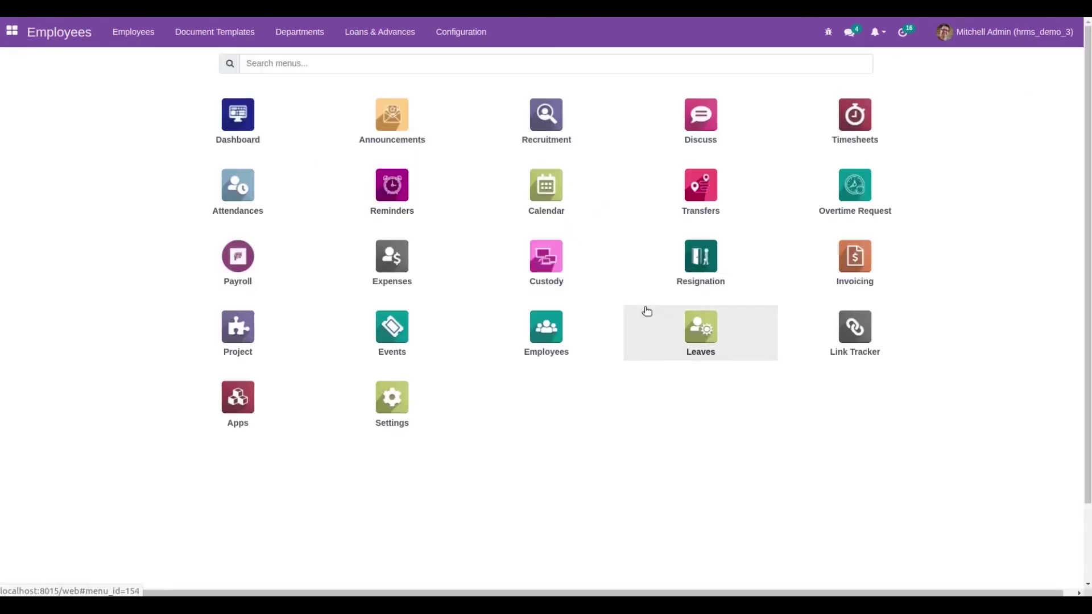
Create a new March 2022 employee payslip and select the employee.
left_click(229, 274)
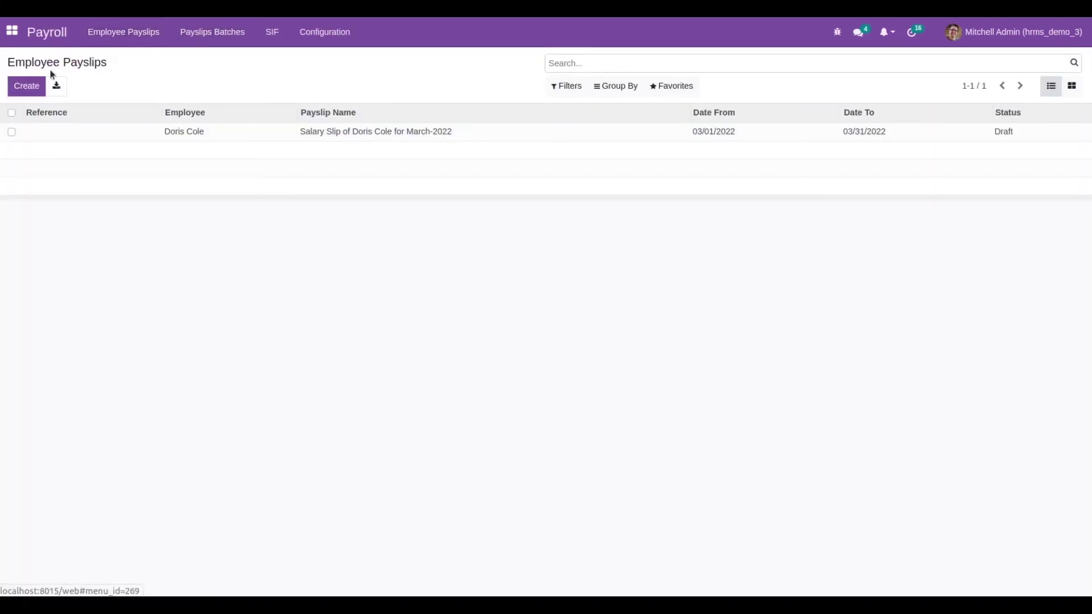
left_click(27, 87)
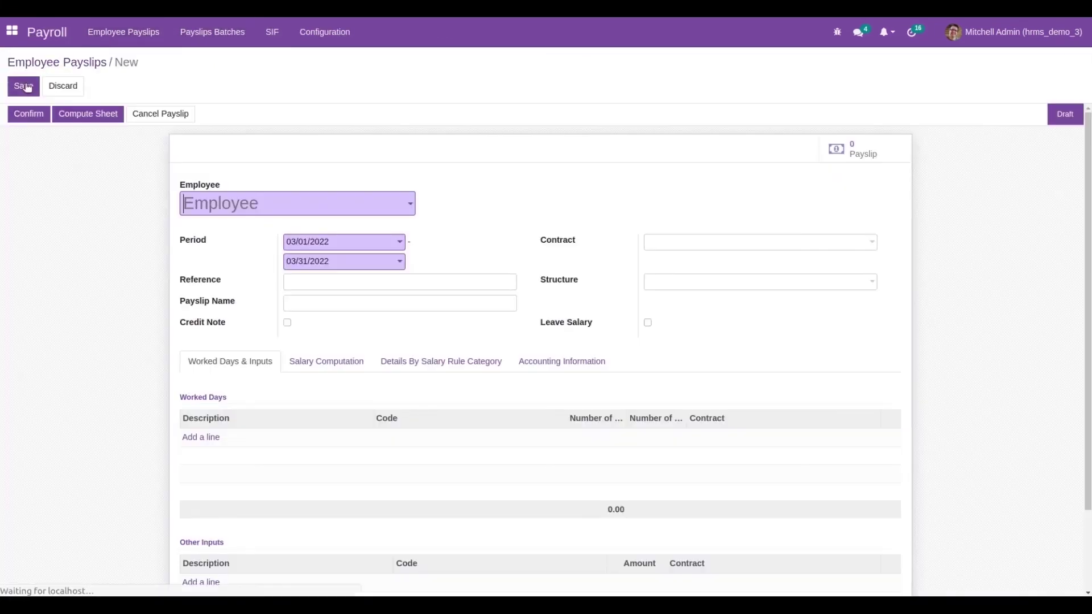
left_click(225, 201)
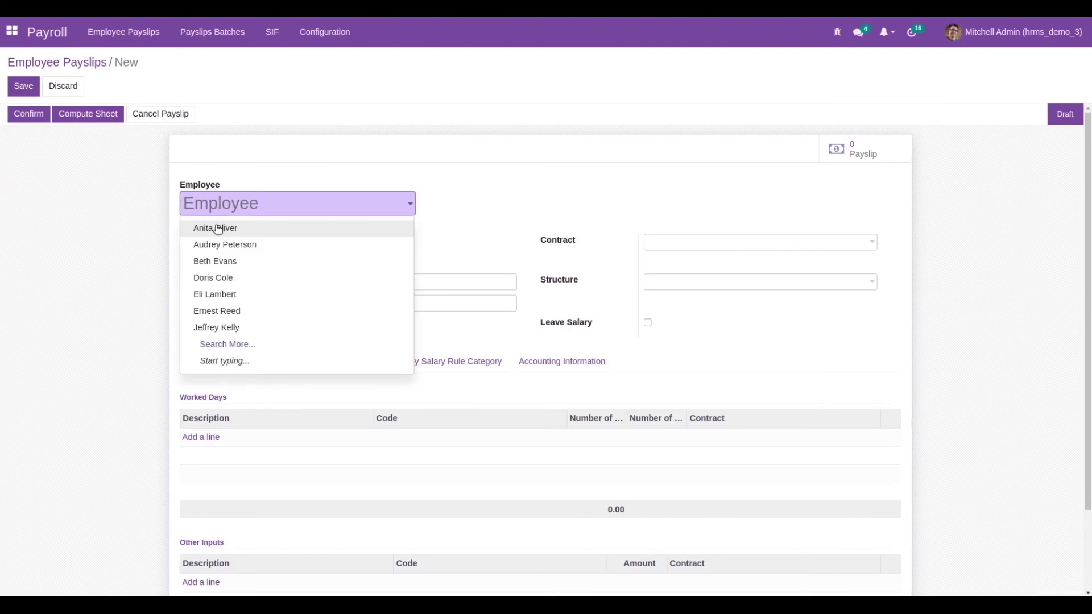
left_click(215, 227)
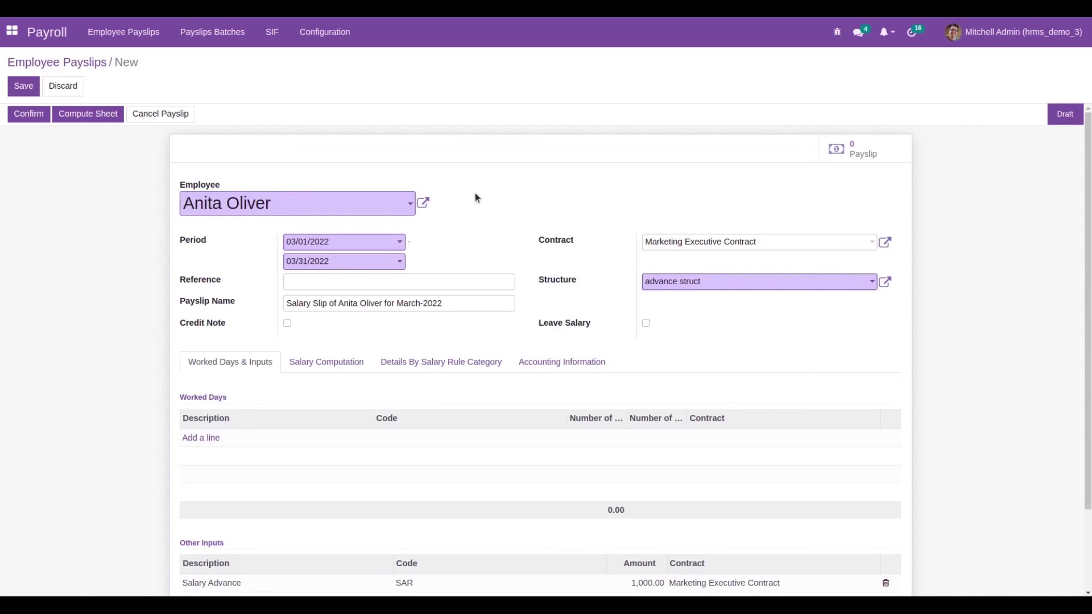
Save and confirm payslip SLIP/001, then view its Salary Computation with the -1,000 Advance Salary.
left_click(23, 86)
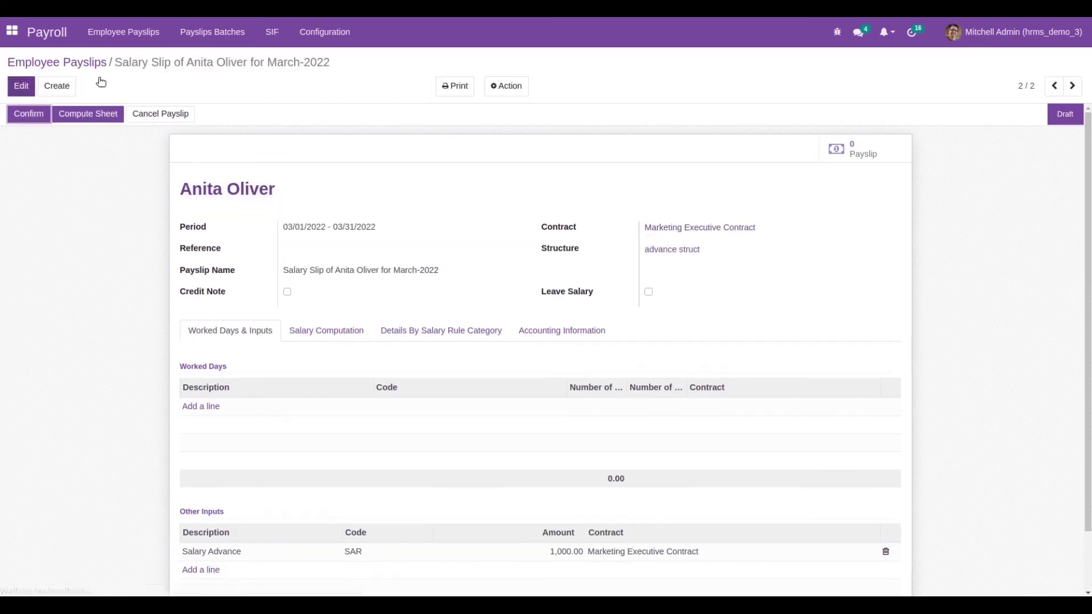
left_click(29, 115)
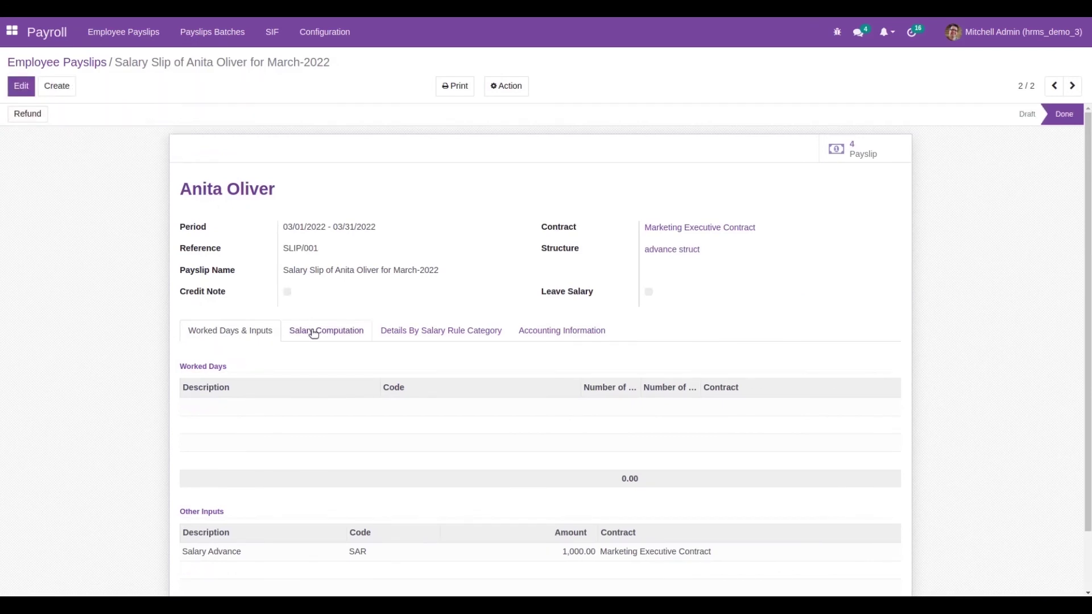
left_click(313, 334)
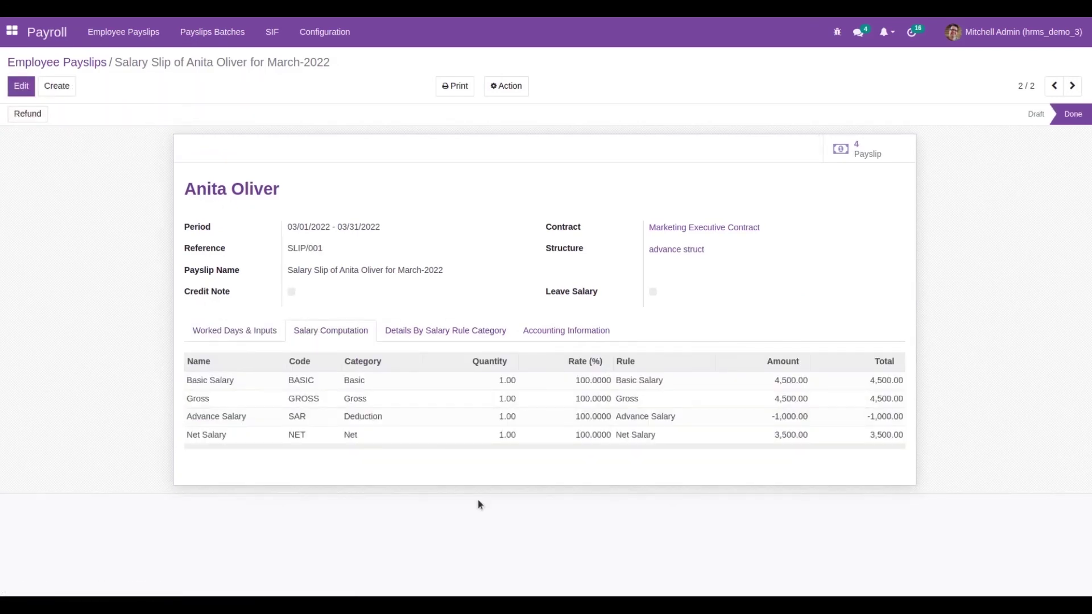